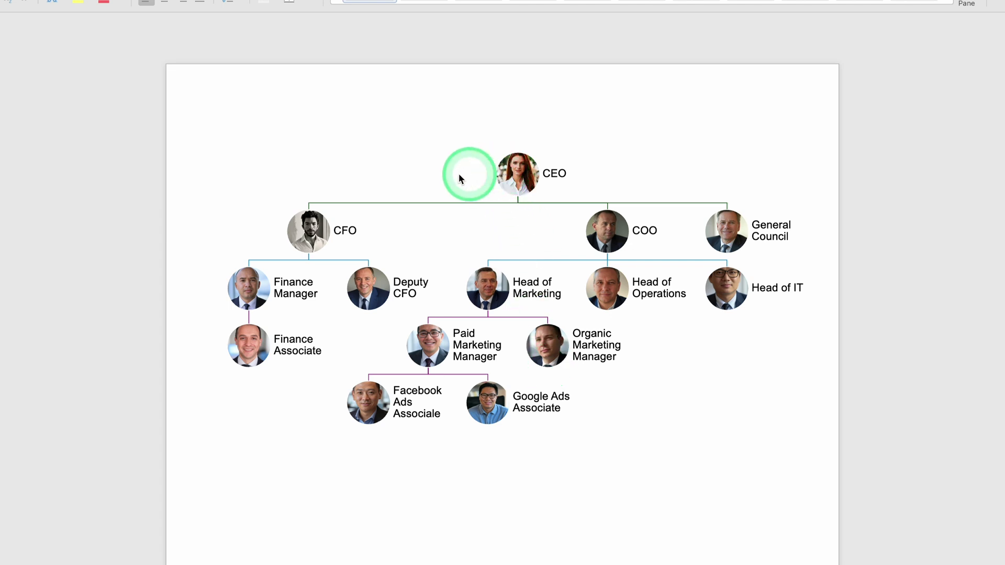
Select the CEO photo and the whole picture org chart, then show its SmartArt Design options
left_click(512, 160)
left_click(545, 125)
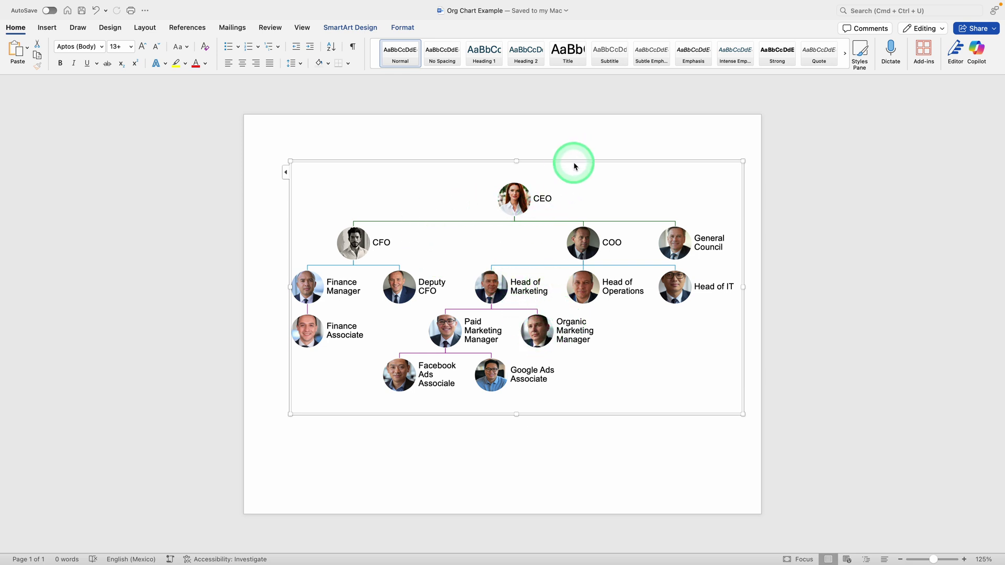
left_click(340, 29)
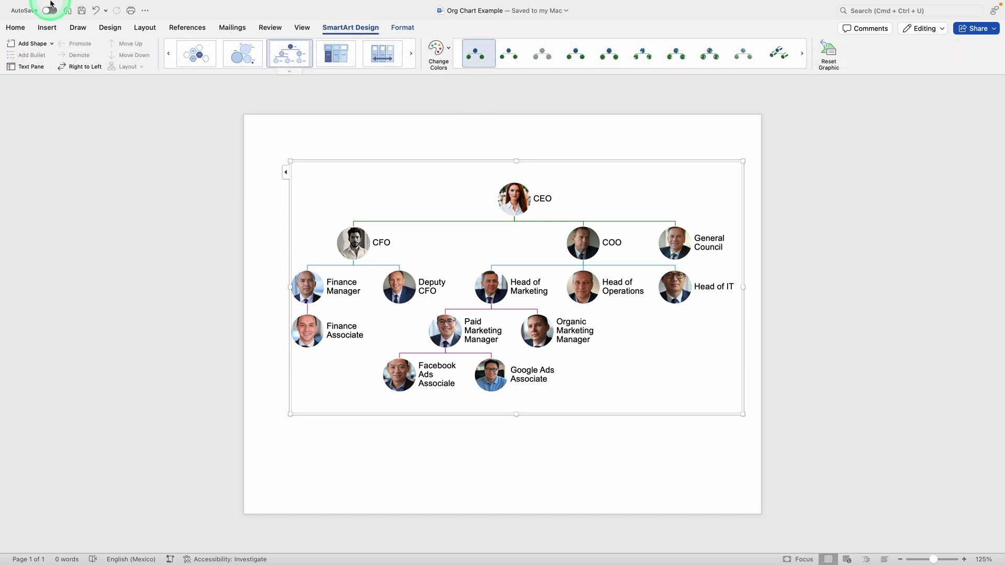
Create a new blank document from the File menu
mouse_move(58, 6)
left_click(123, 15)
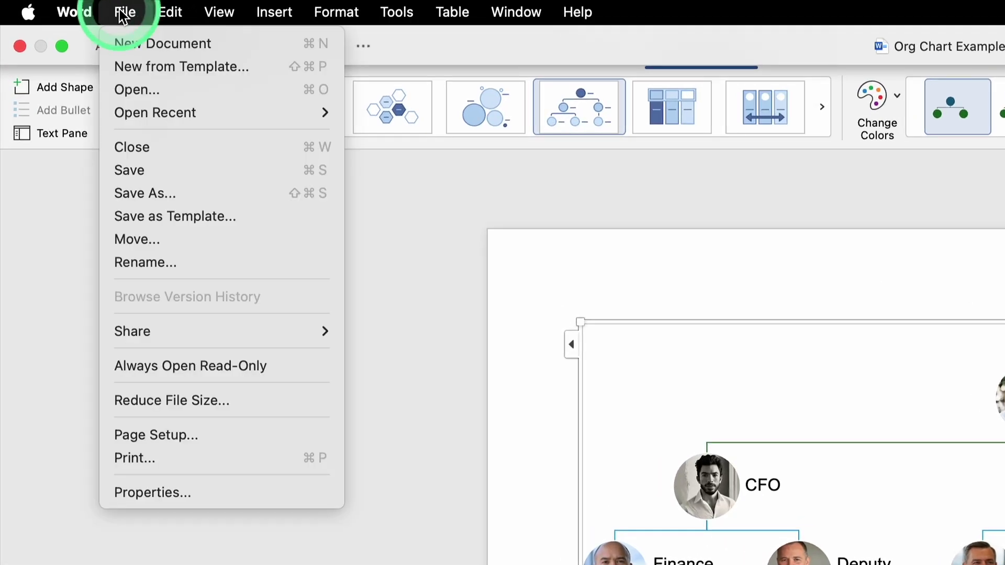
left_click(136, 45)
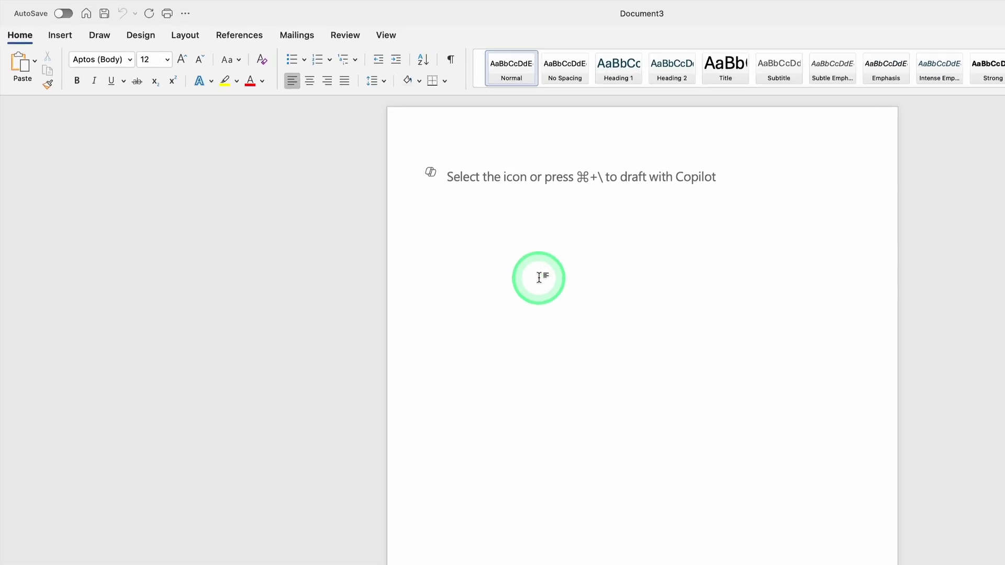
Show the Hierarchy gallery in the Insert tab's SmartArt dropdown
left_click(71, 42)
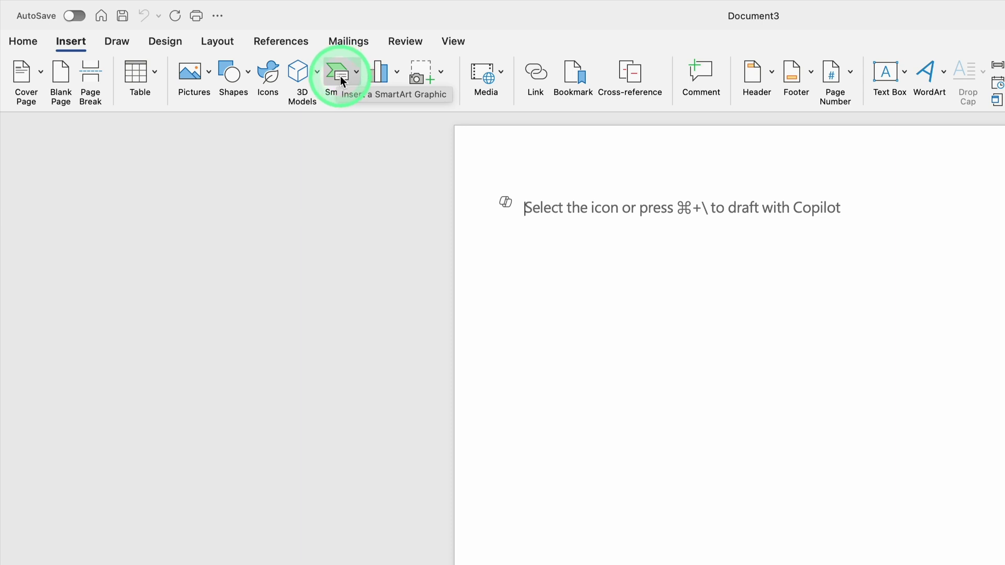
left_click(354, 76)
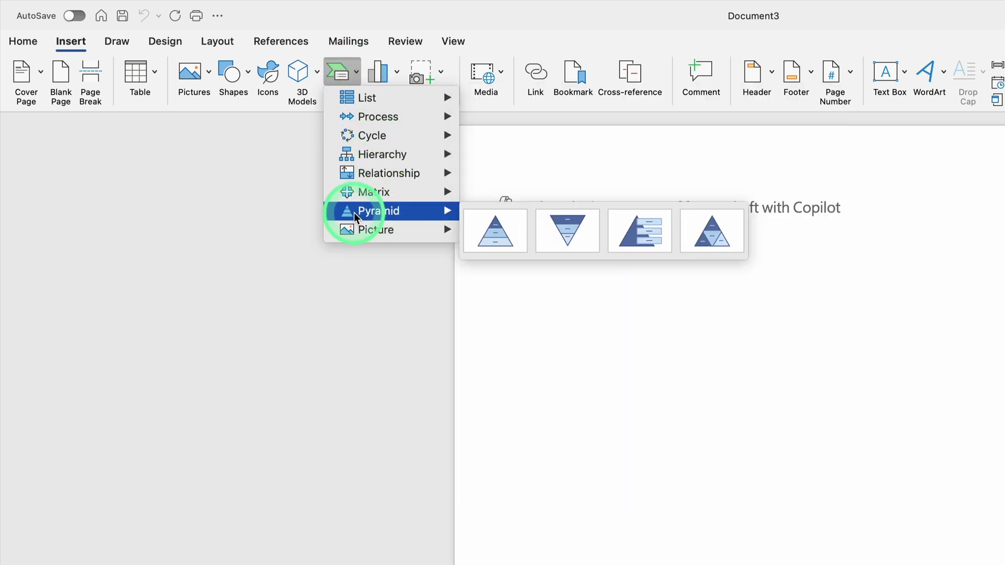
mouse_move(365, 192)
mouse_move(372, 155)
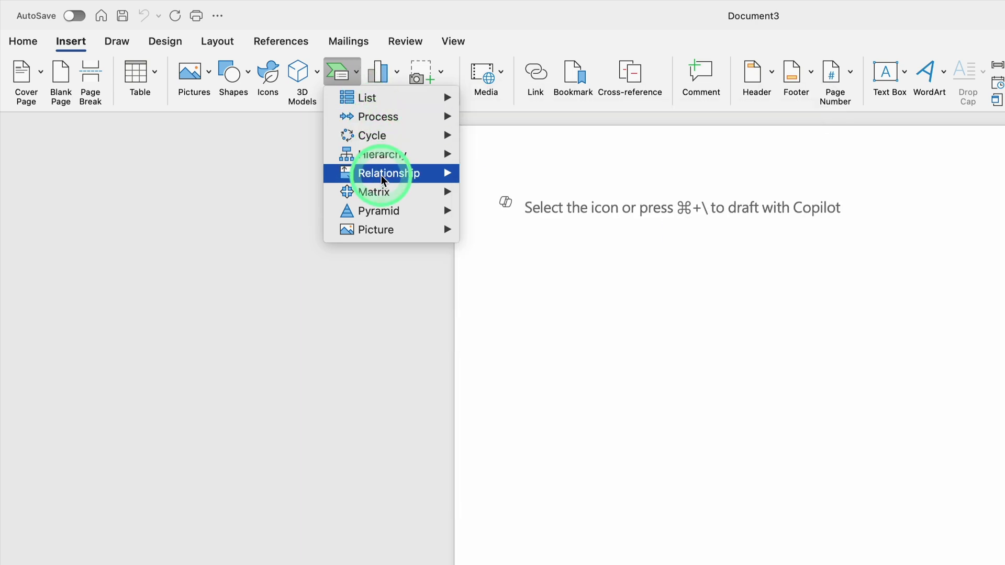
mouse_move(381, 174)
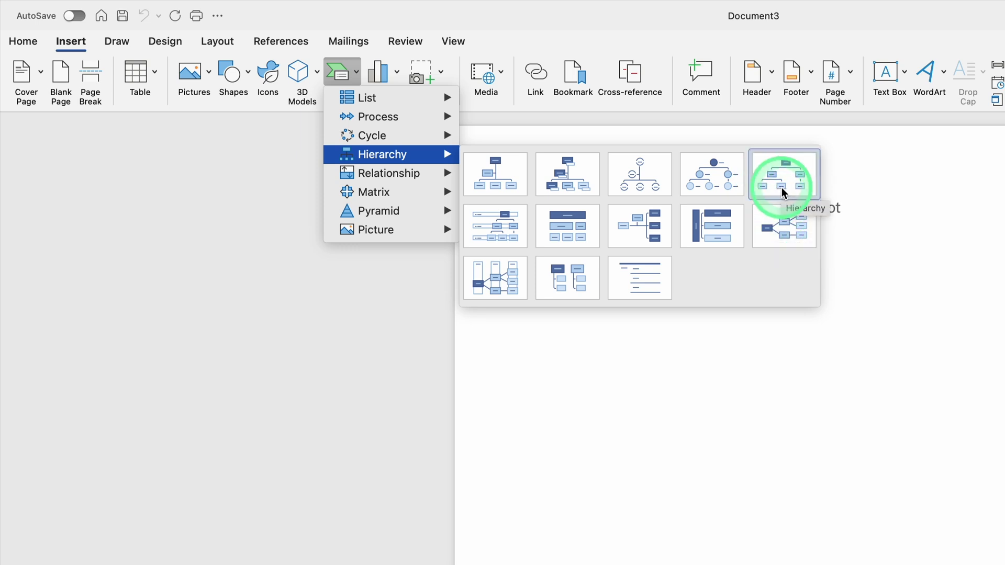
Insert the Hierarchy SmartArt layout with six empty [Text] boxes on three levels
left_click(784, 191)
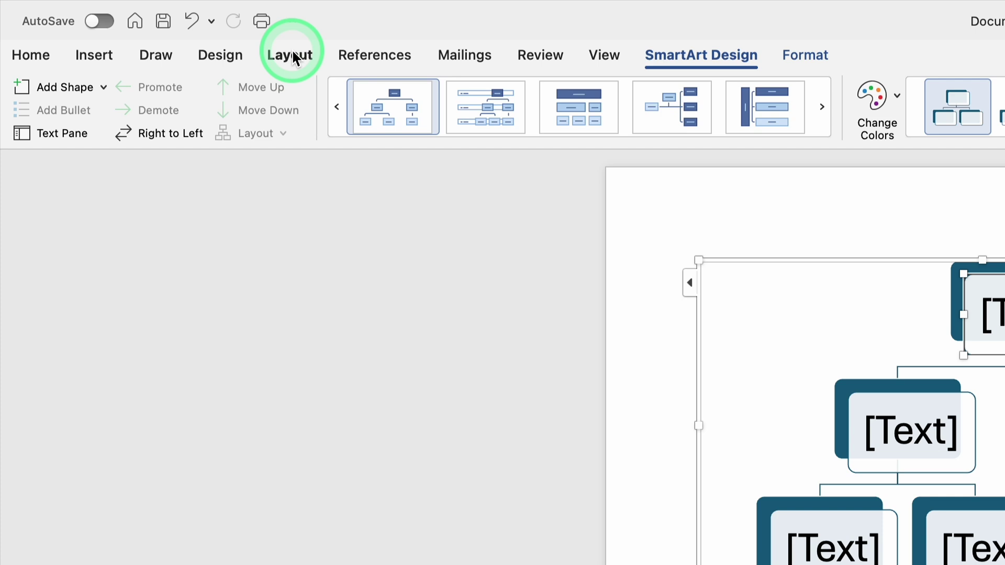
Switch the page orientation to Landscape
left_click(295, 58)
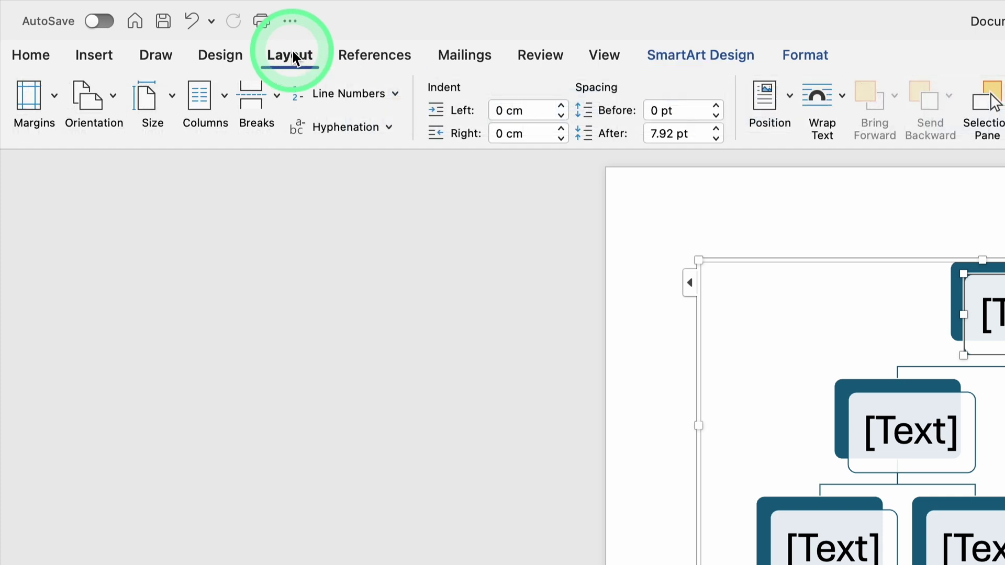
left_click(107, 99)
left_click(118, 198)
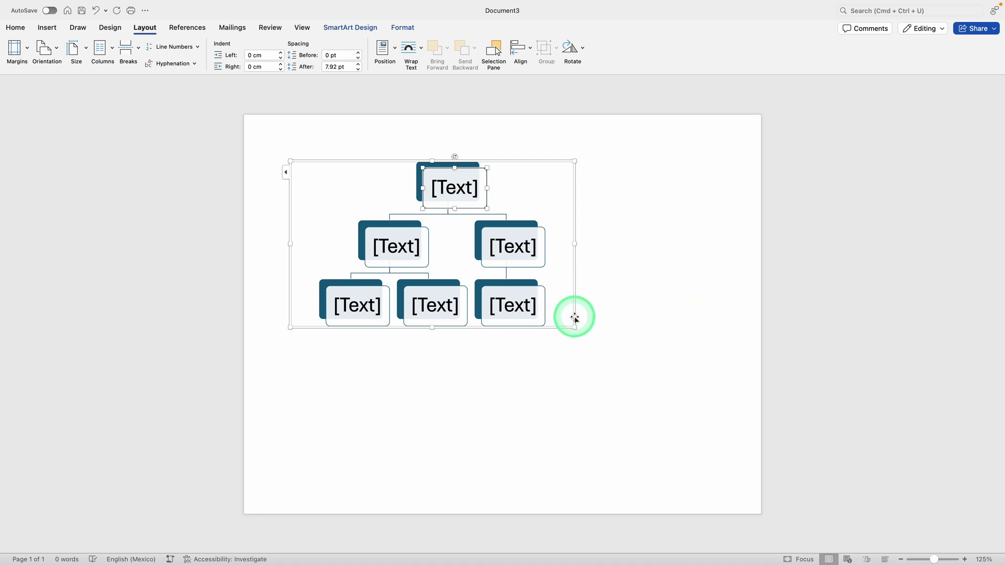
Drag the SmartArt frame wider and taller so the chart spans the page
left_click_drag(574, 325, 718, 287)
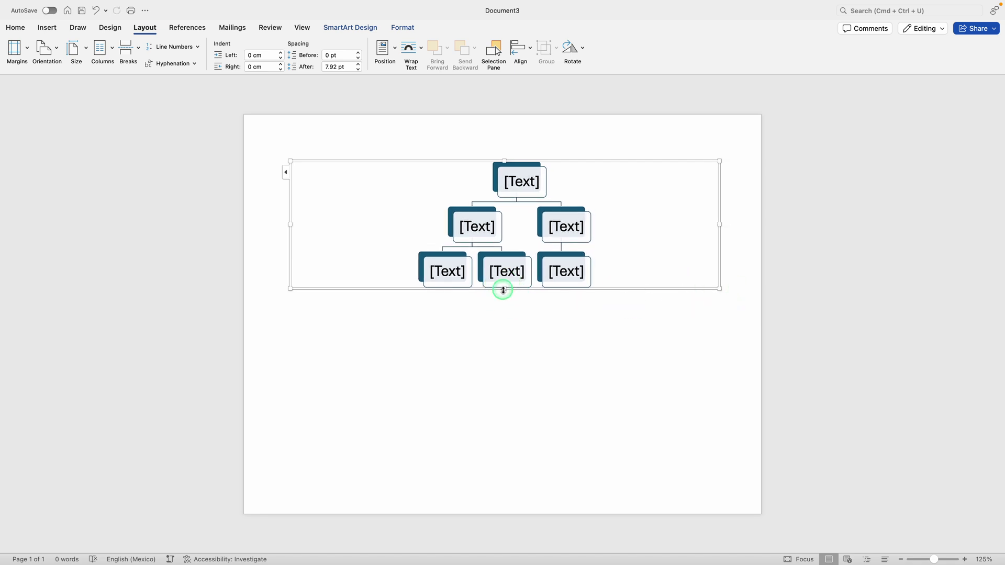
left_click_drag(503, 288, 501, 309)
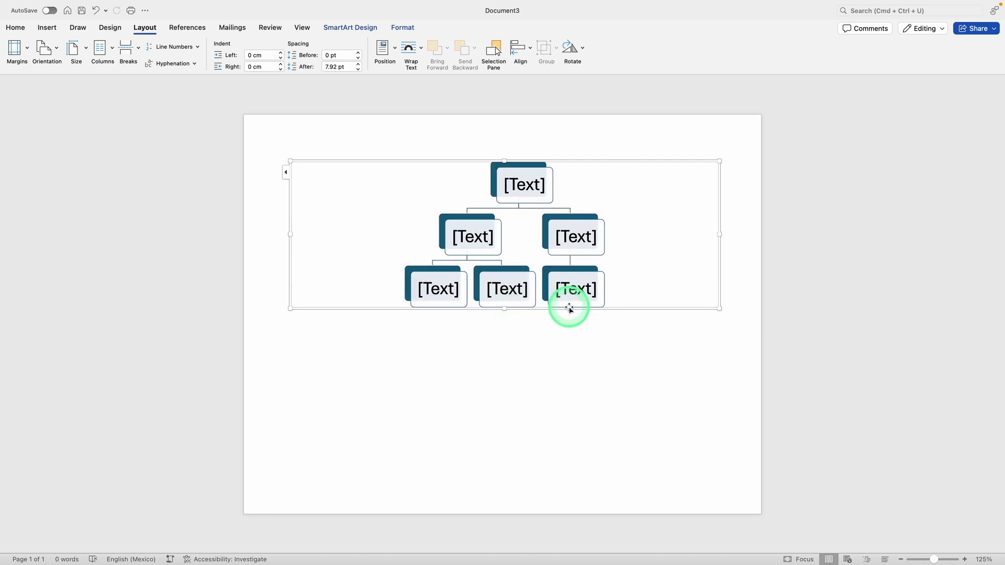
left_click(534, 191)
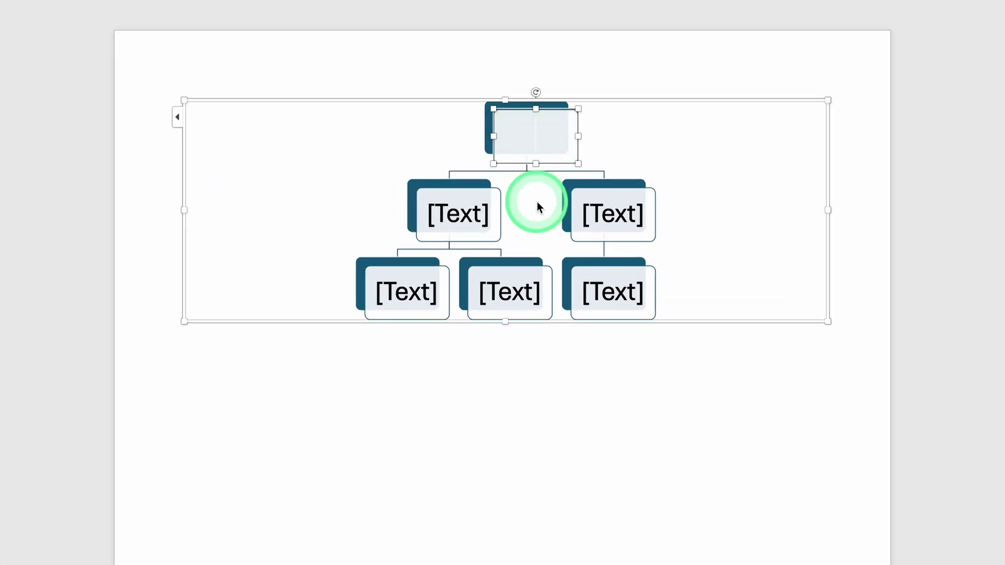
Type CEO in the top box, and CFO and COO in the two second-row boxes
type("CEO")
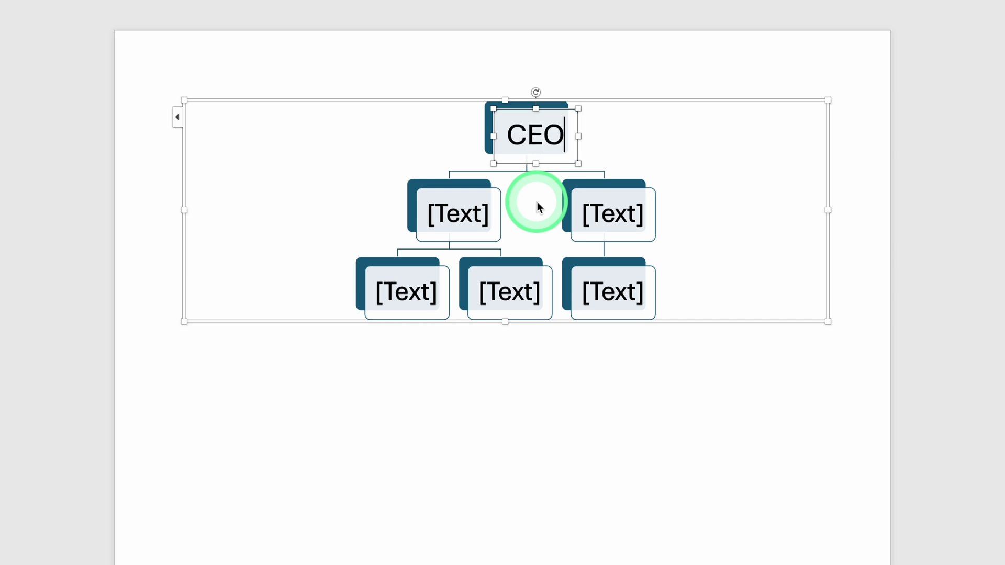
double_click(535, 131)
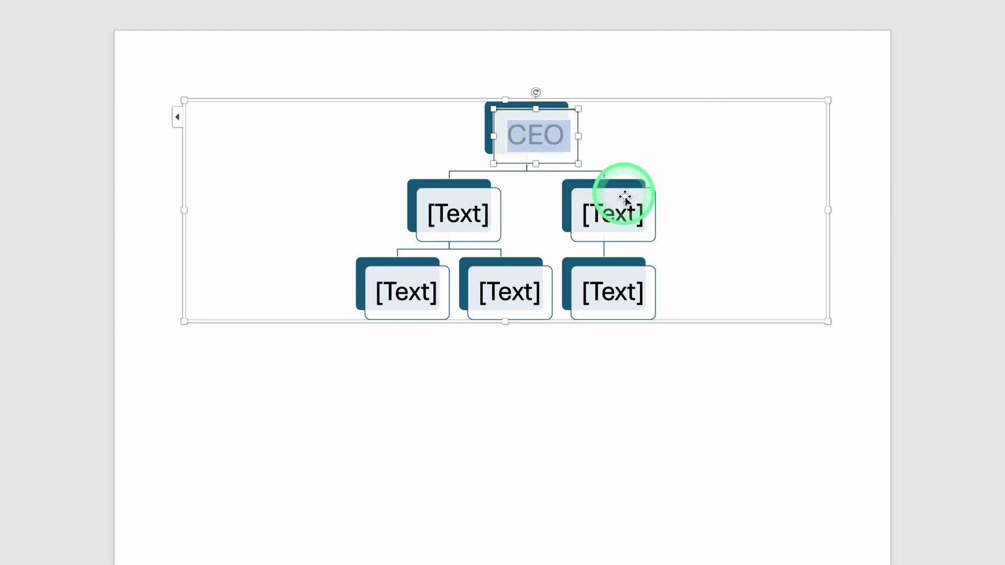
left_click(449, 215)
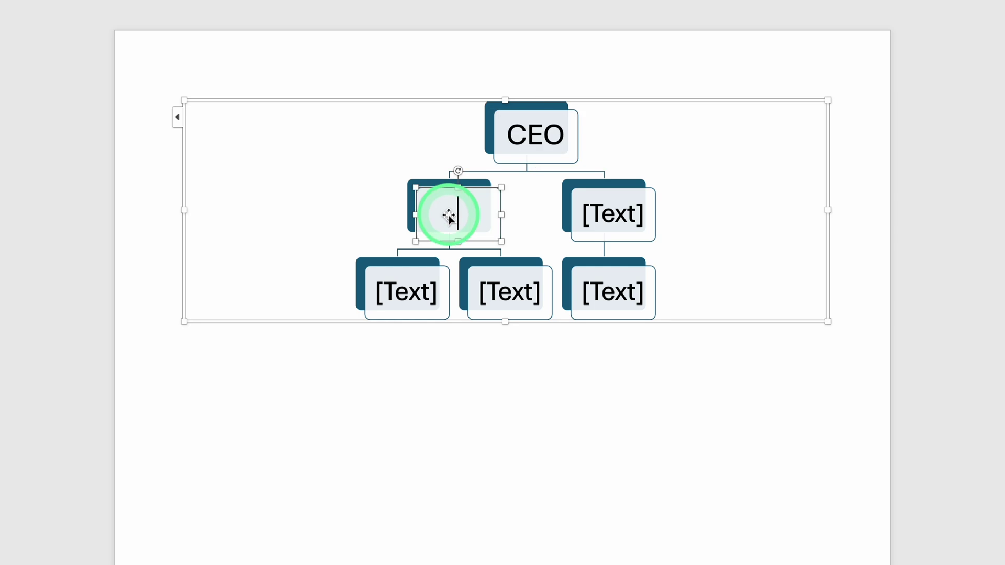
left_click(520, 196)
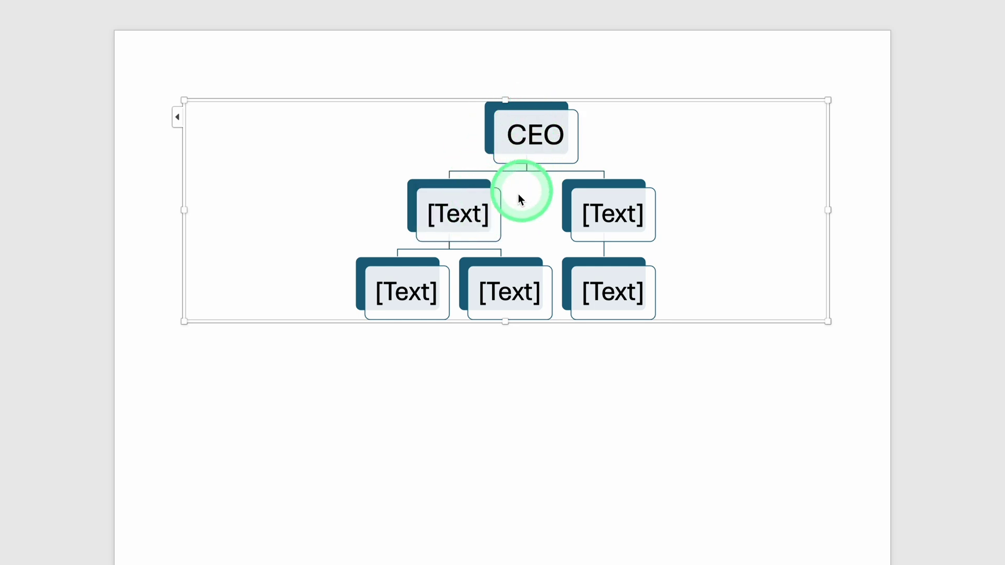
left_click(480, 202)
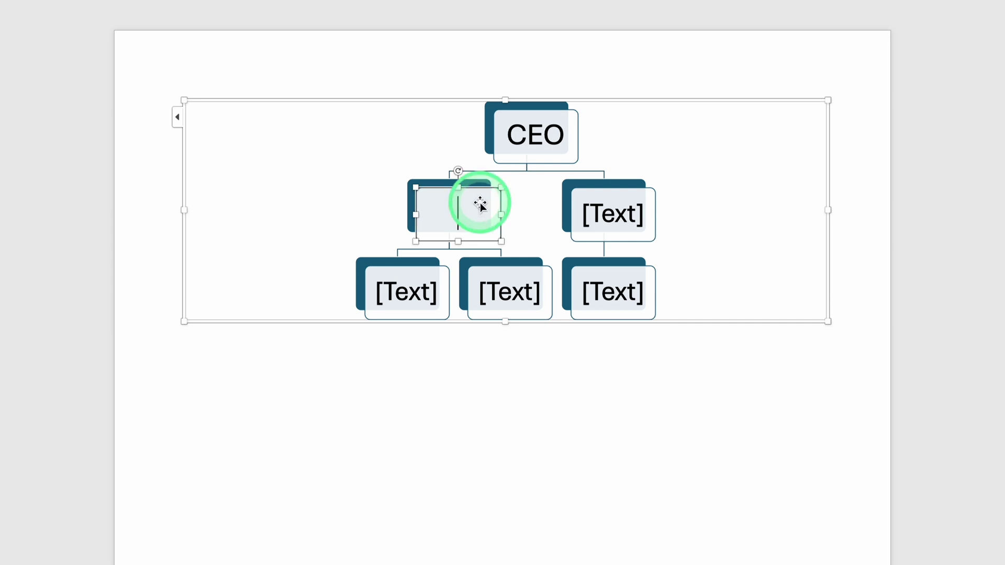
type("C")
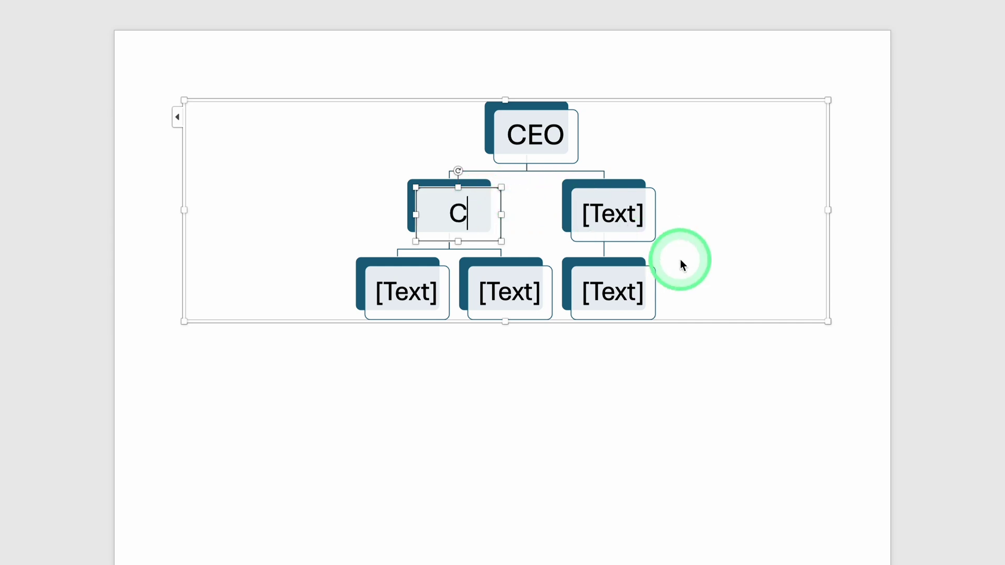
type("FO")
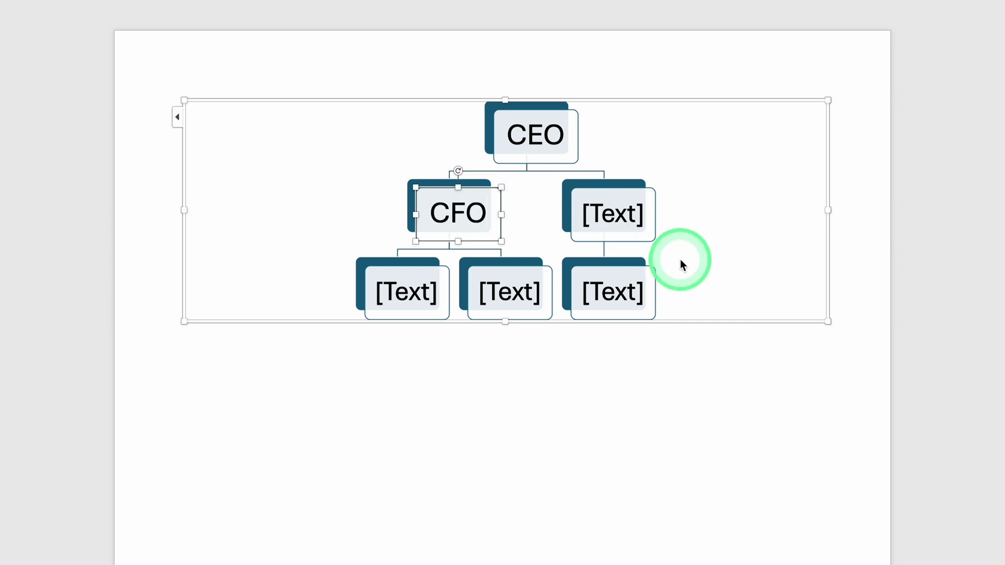
left_click(618, 221)
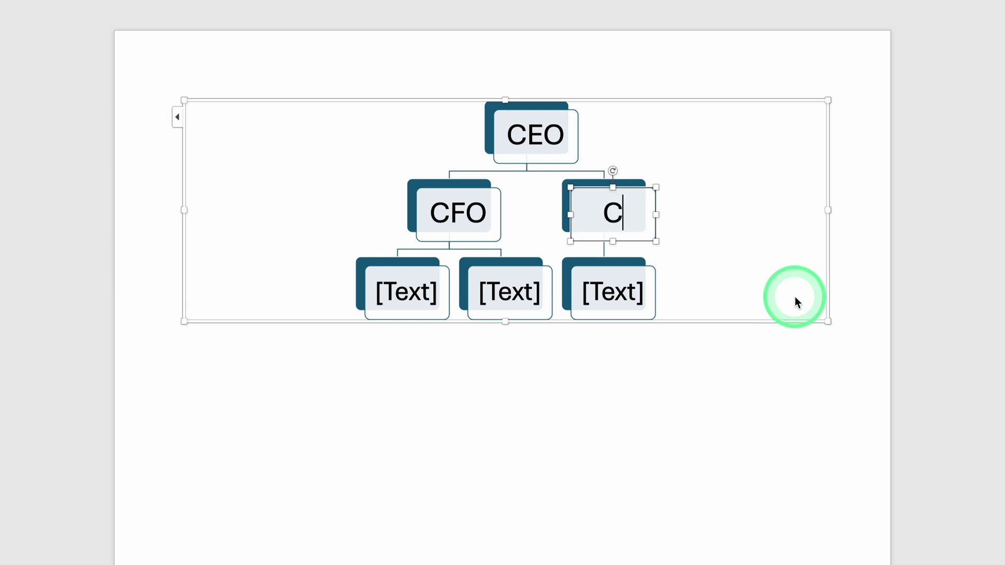
type("COO")
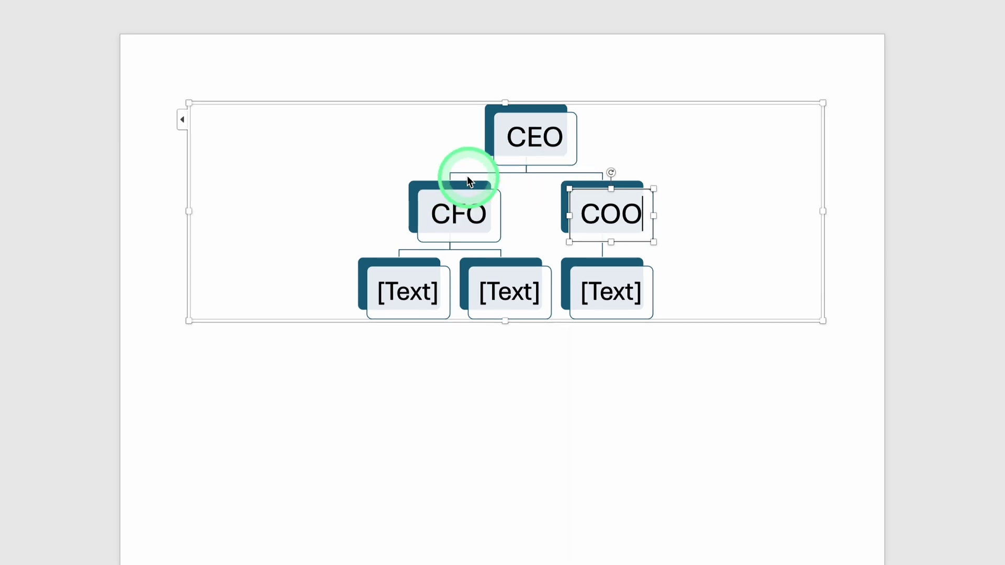
left_click(352, 28)
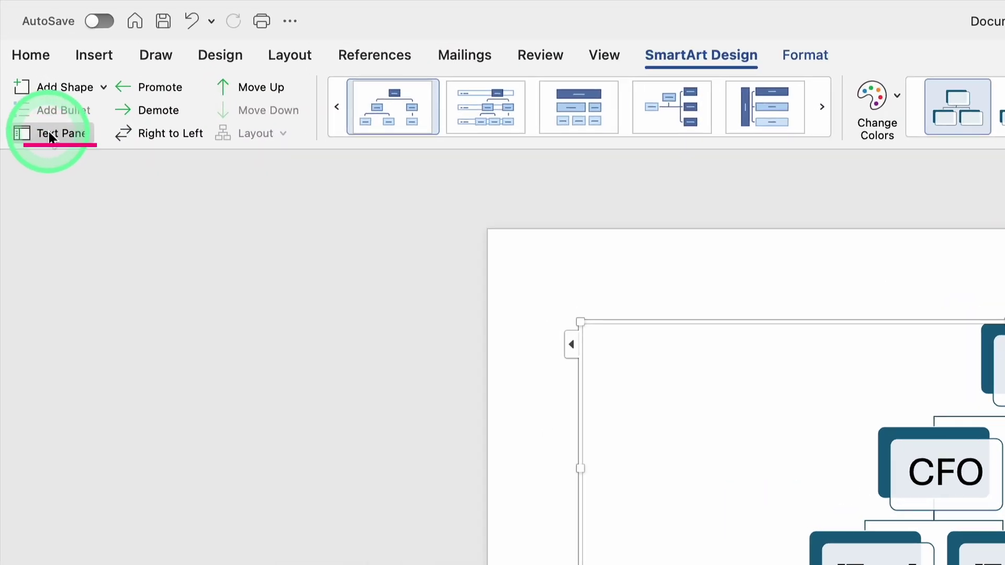
In the Text pane, enter Head of Operations and Head of Sales under COO, then close it
left_click(49, 135)
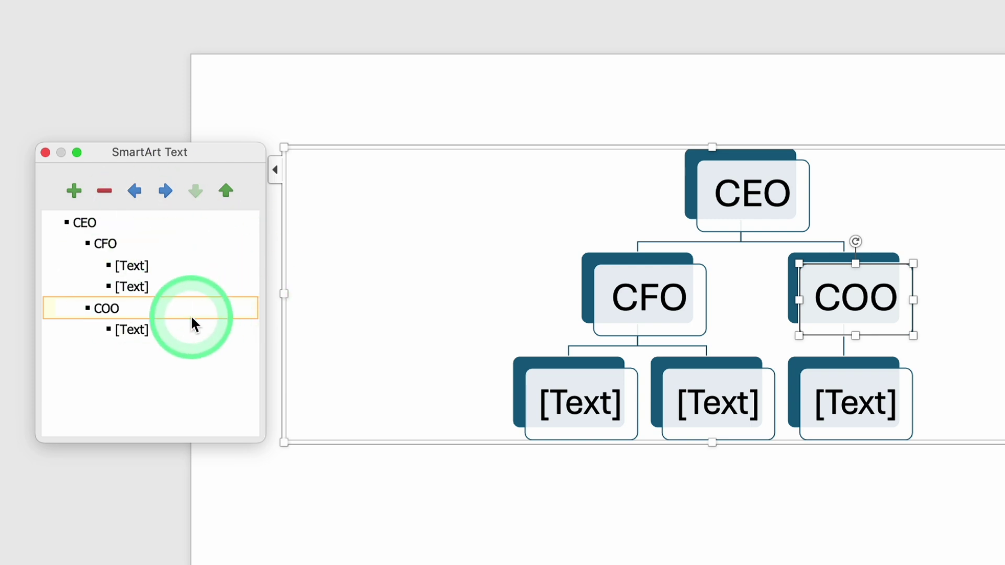
left_click(141, 334)
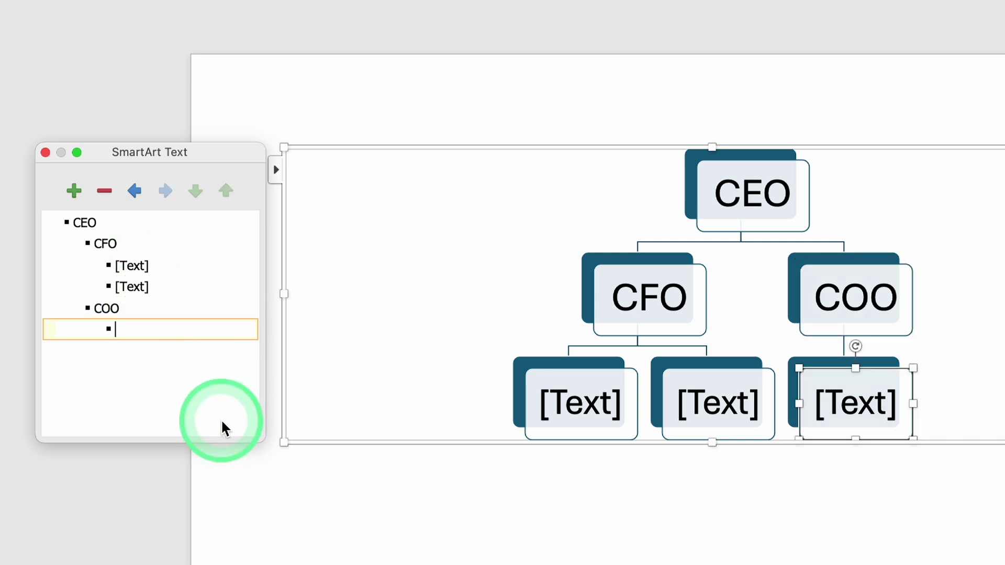
type("hE")
key("BackSpace")
key("BackSpace")
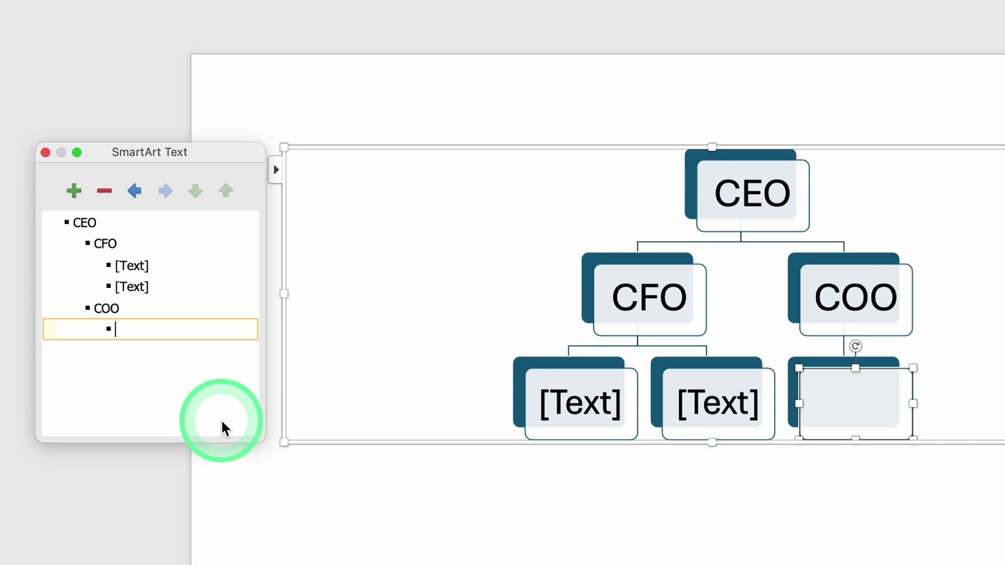
type("Head of")
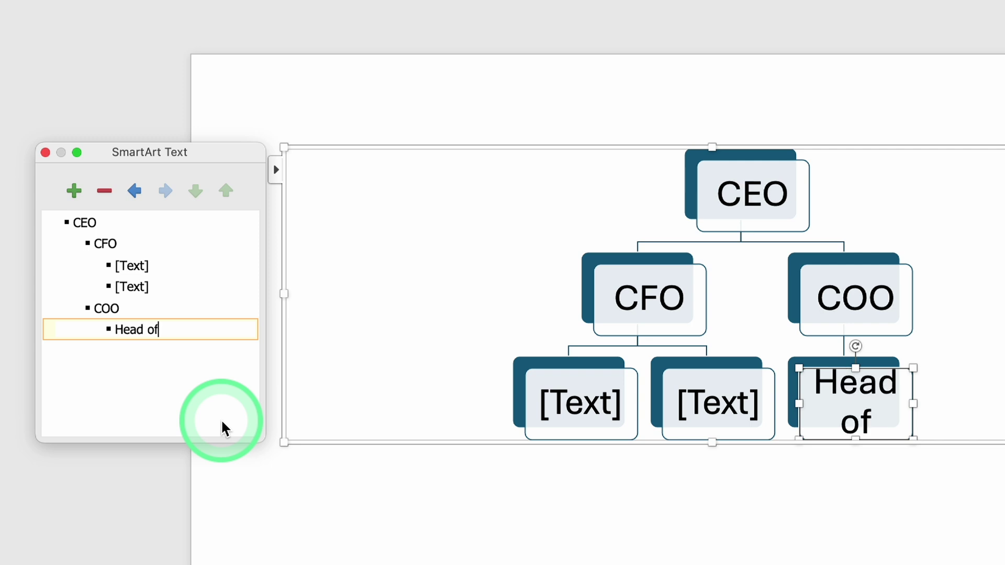
type(" Operations")
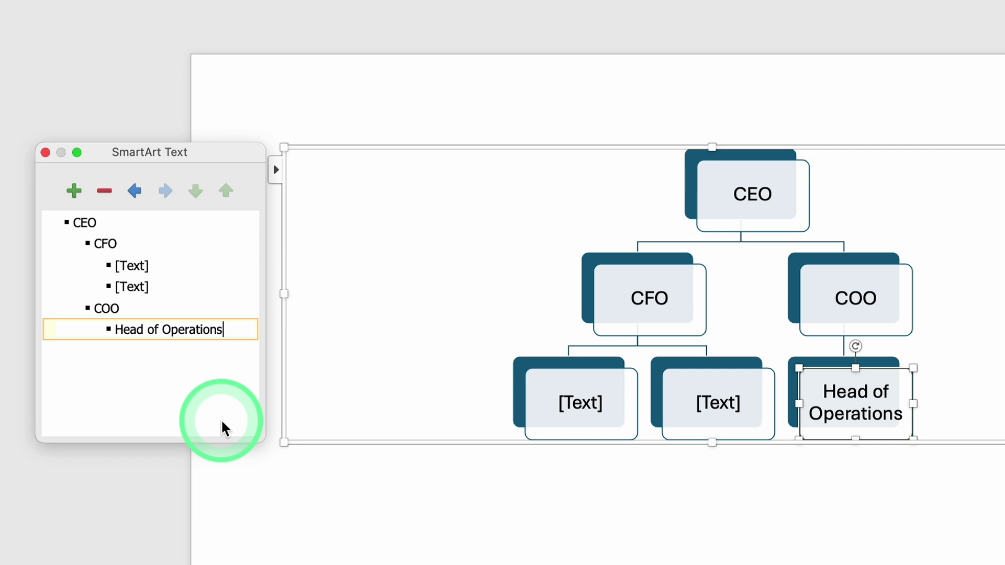
key("Return")
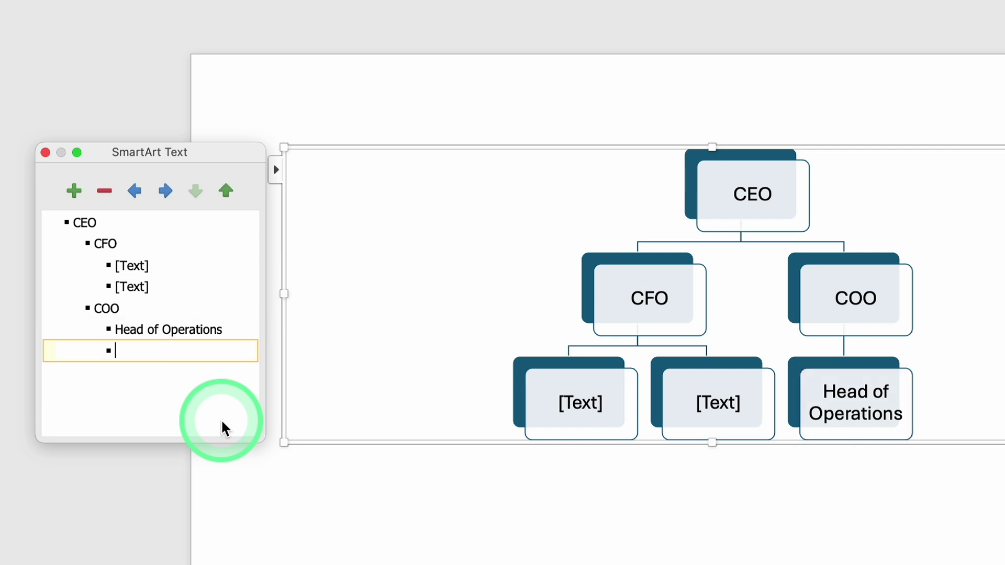
type("Head of Sales")
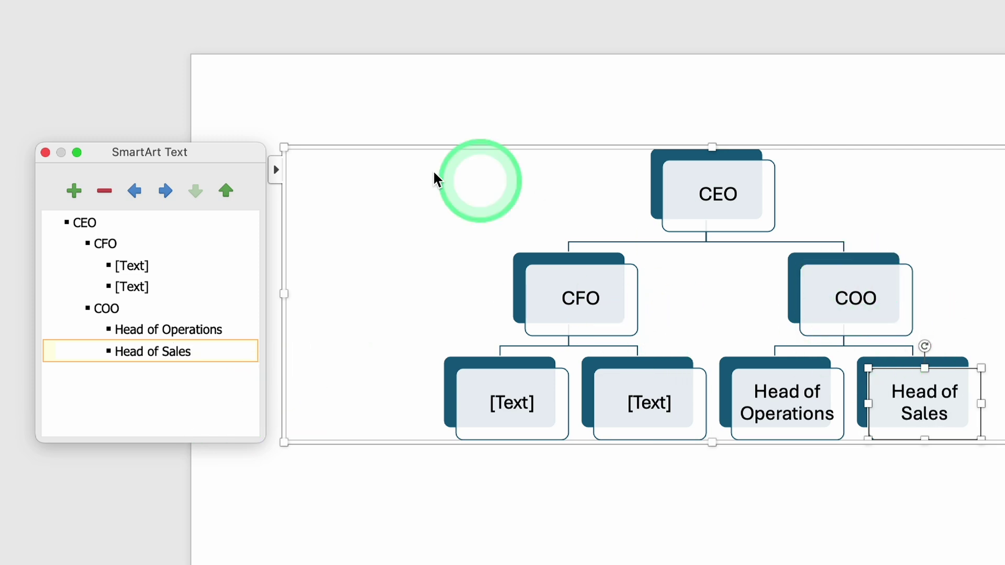
left_click(44, 153)
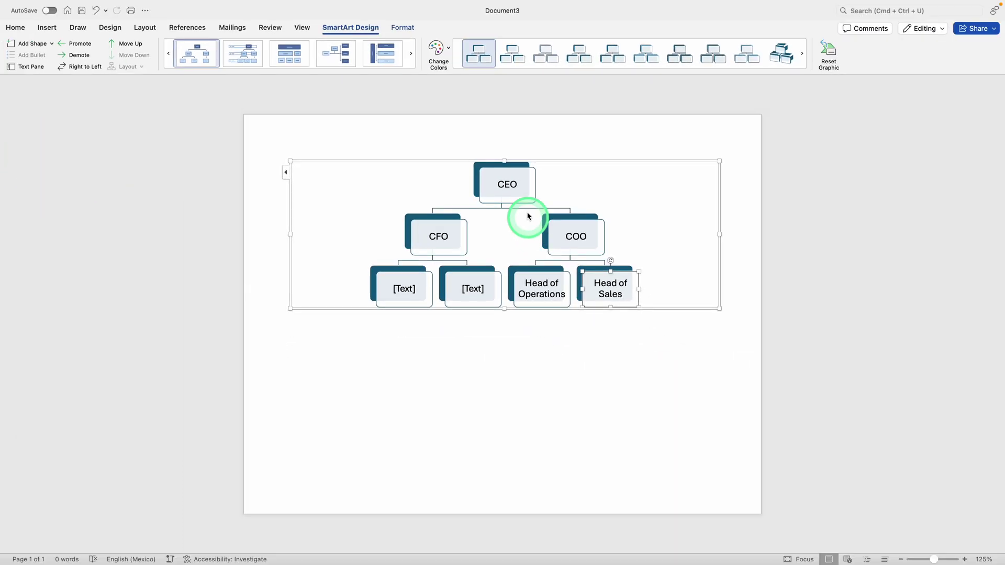
left_click(750, 226)
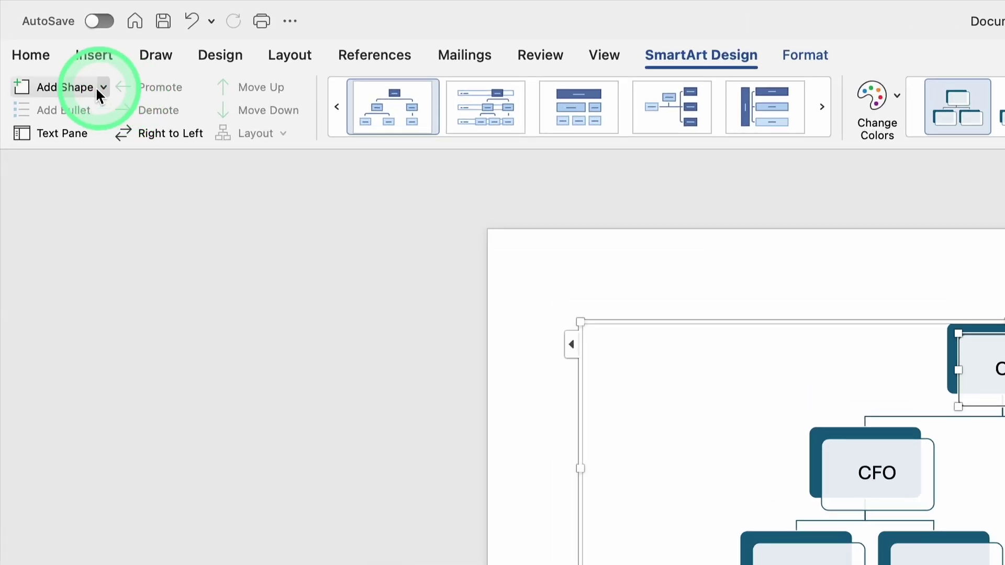
Add a shape below CEO and name it General Council
left_click(104, 87)
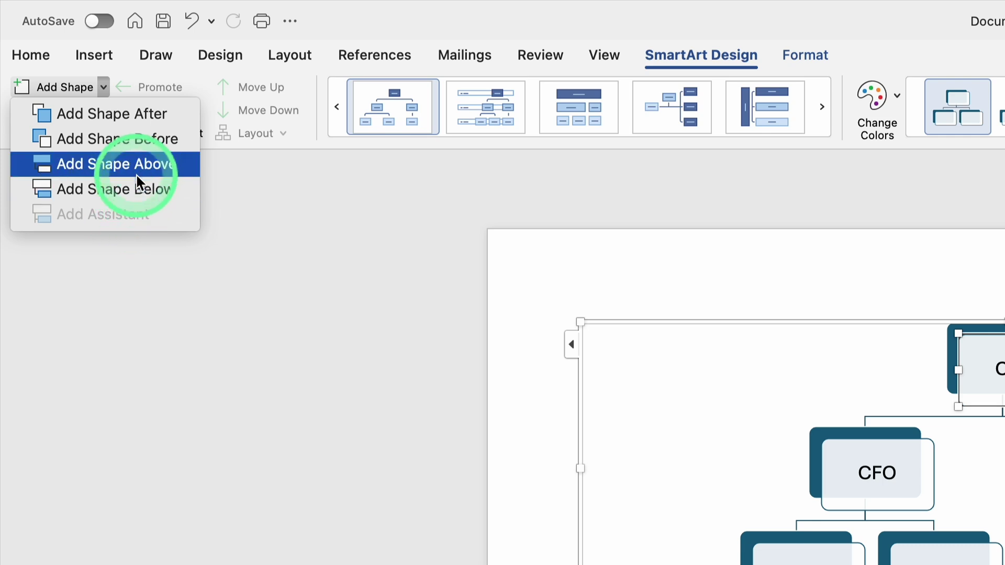
left_click(140, 188)
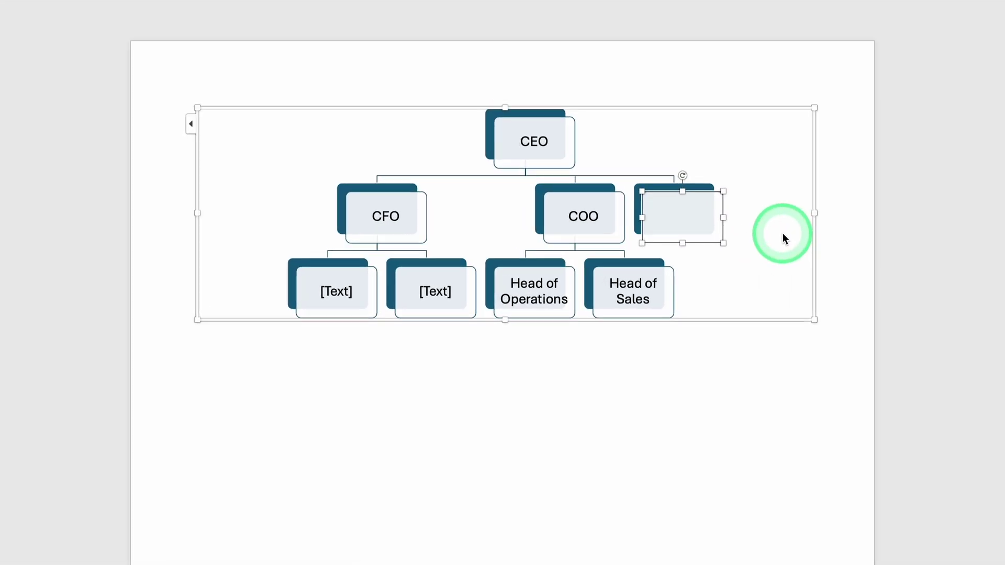
type("General")
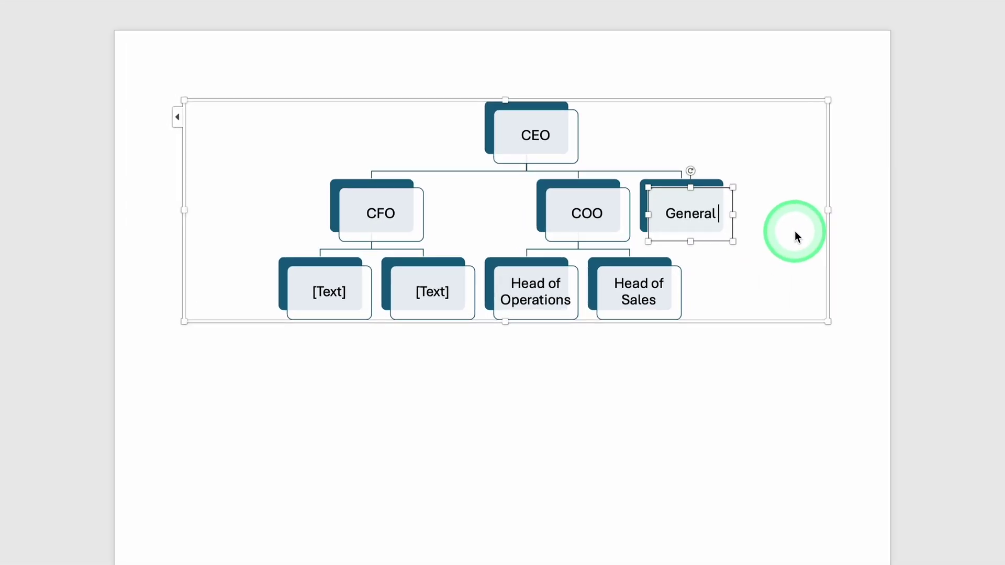
type(" Counchil")
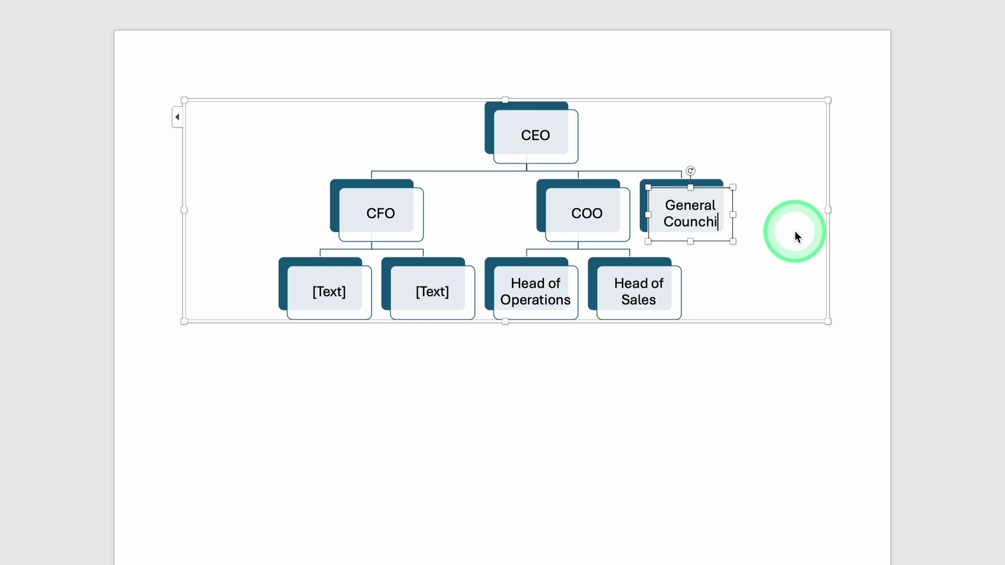
key("BackSpace")
key("BackSpace")
key("BackSpace")
type("il")
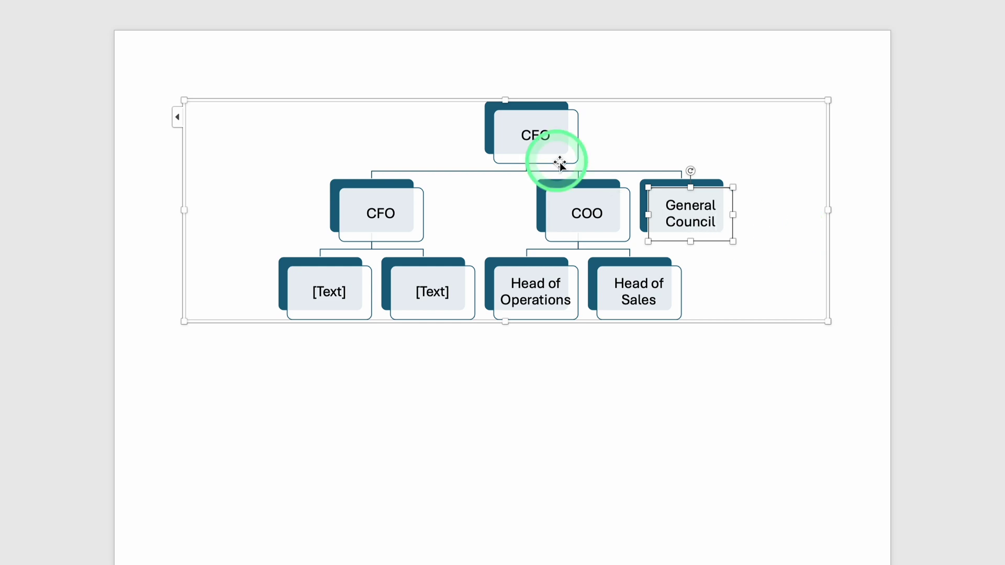
right_click(585, 217)
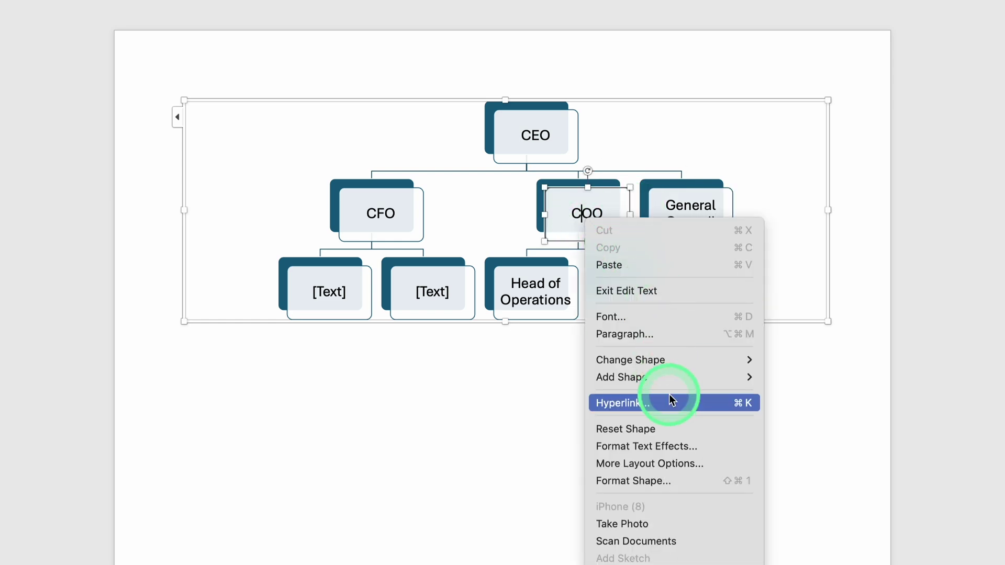
left_click(670, 396)
mouse_move(655, 377)
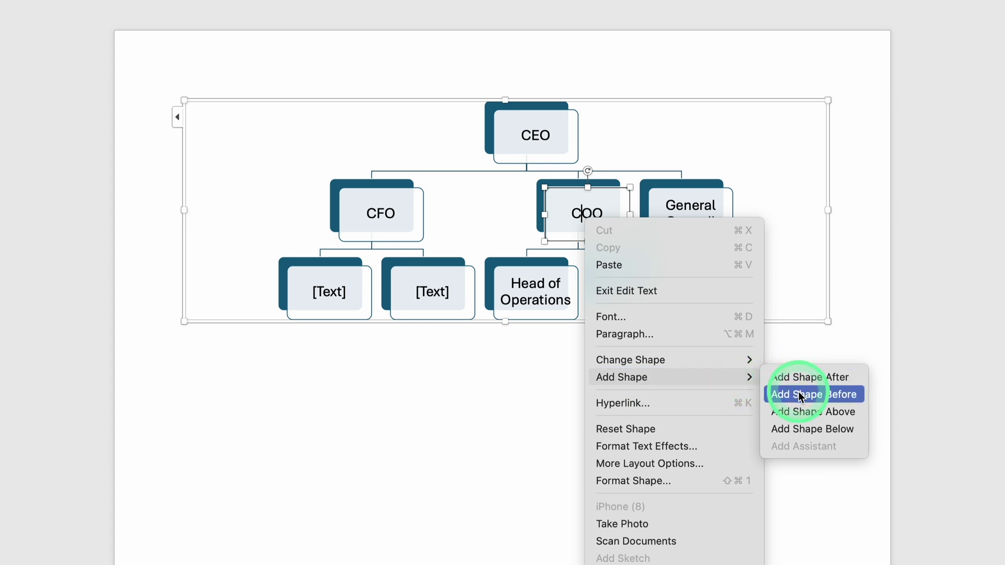
left_click(791, 428)
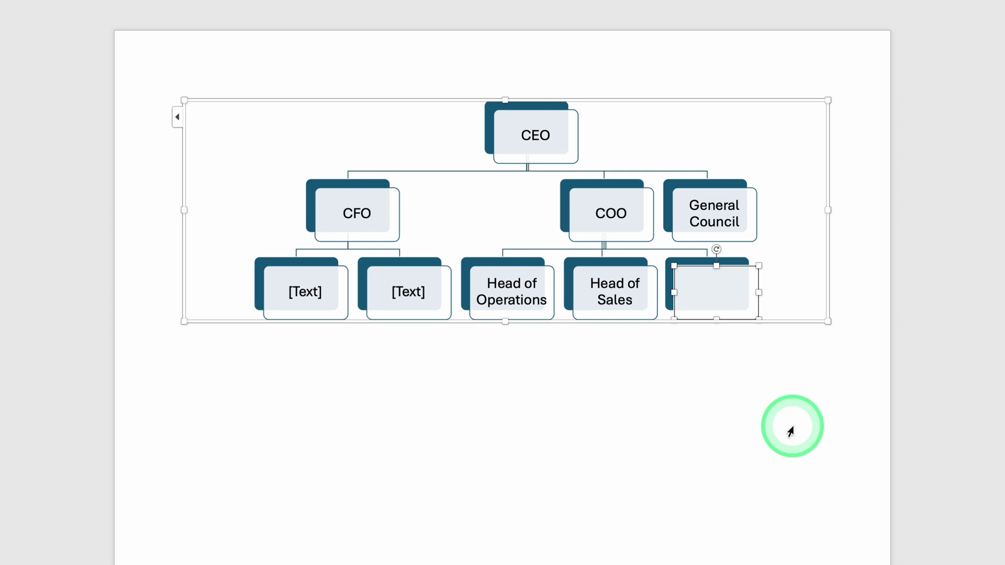
left_click(705, 300)
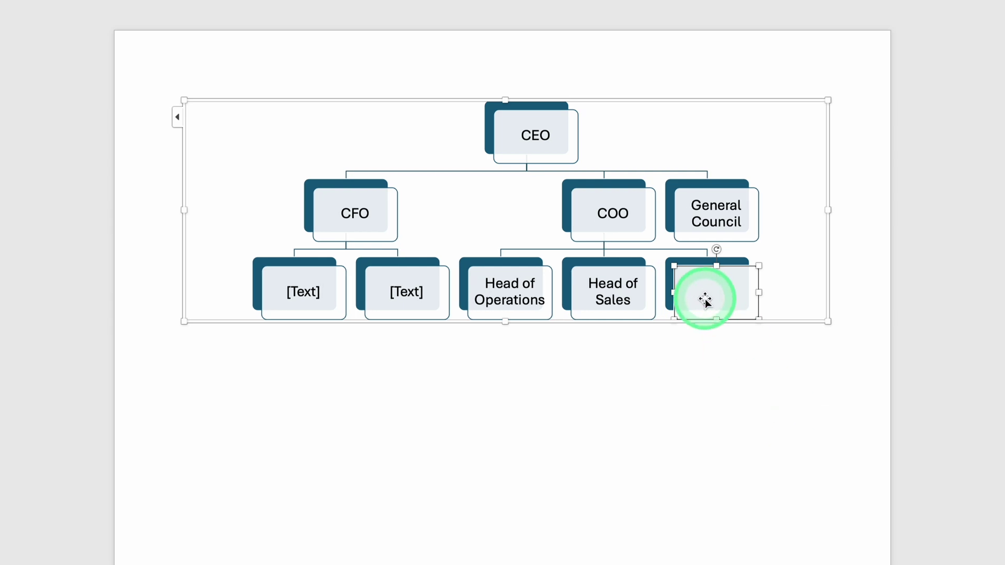
key("Delete")
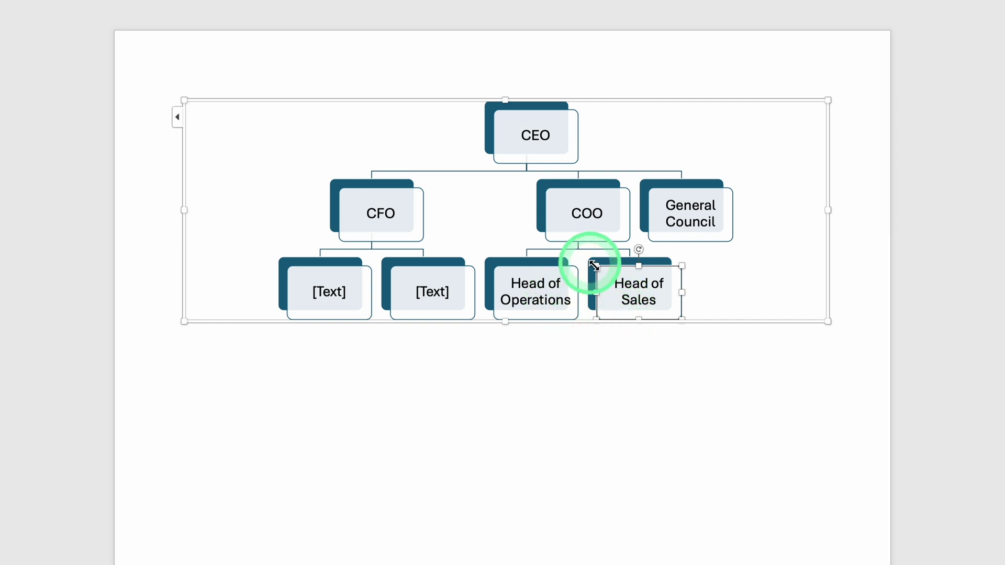
left_click_drag(593, 266, 595, 270)
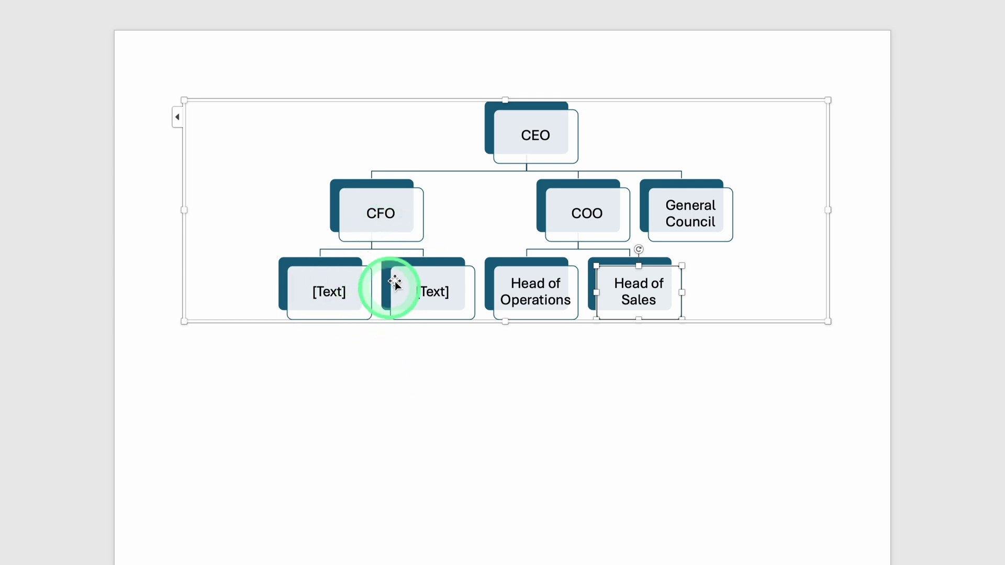
Delete the second [Text] box under CFO and add a fresh empty box beneath CFO
left_click(422, 273)
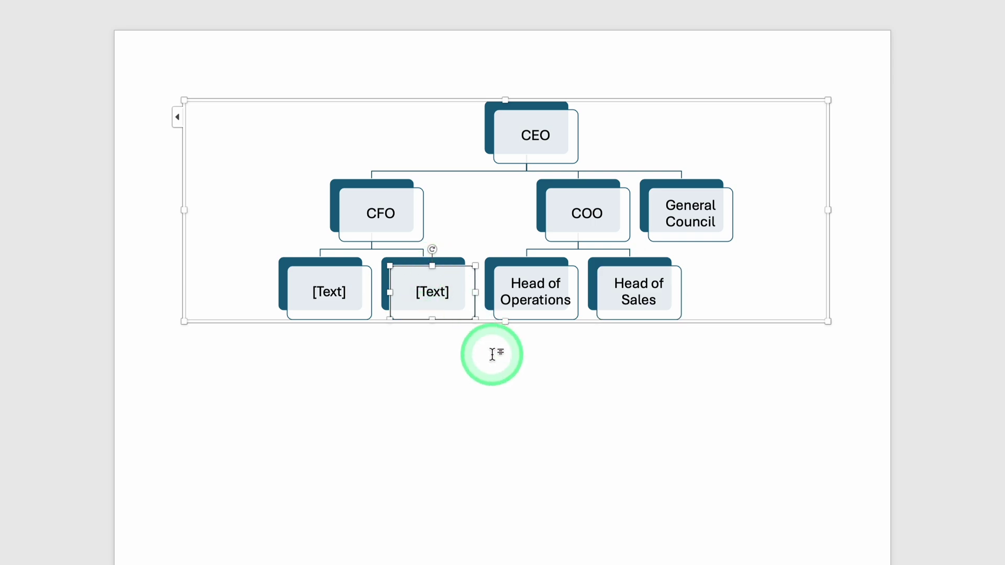
key("Delete")
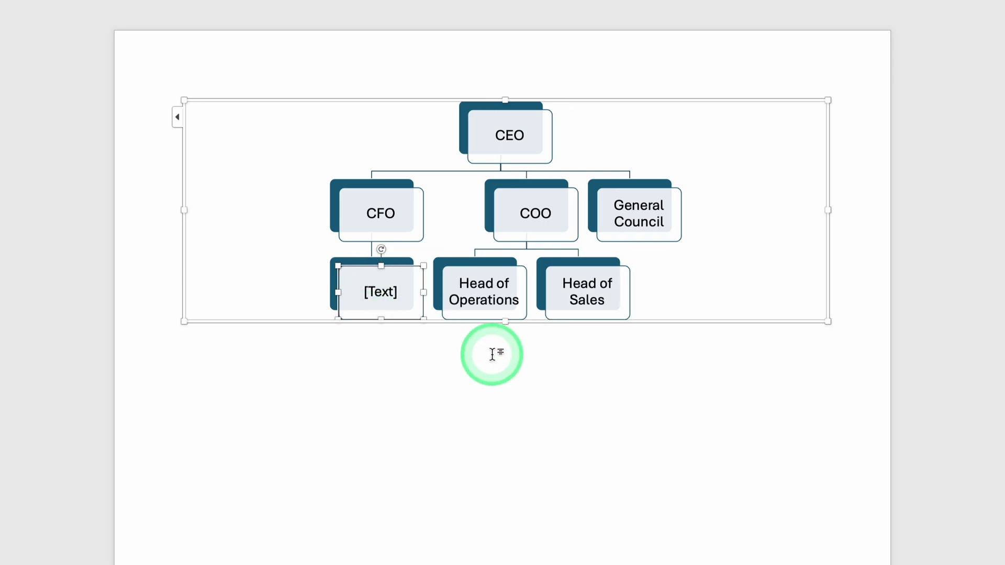
left_click(345, 194)
right_click(347, 194)
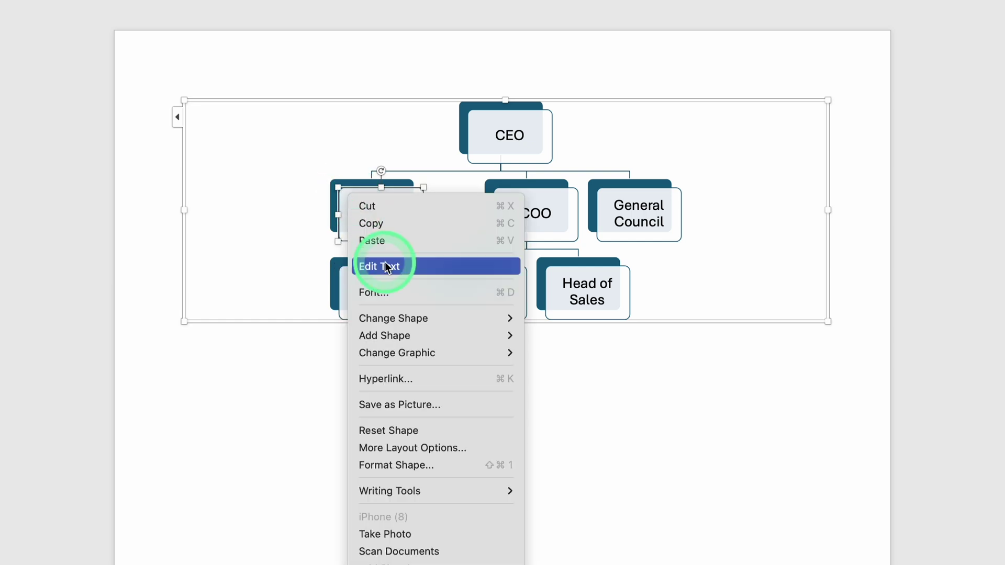
mouse_move(460, 335)
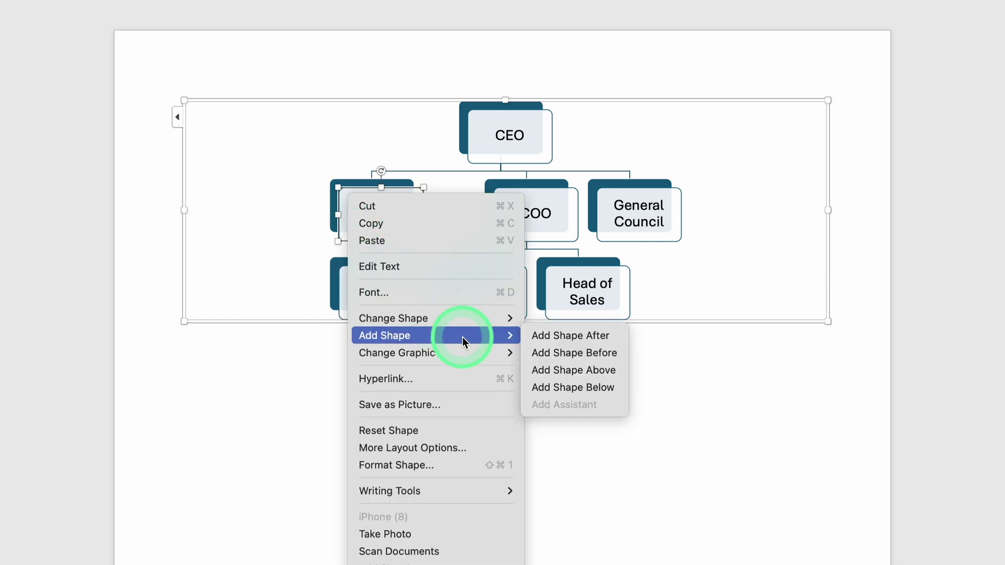
left_click(574, 390)
Label the two boxes under CFO Deputy CFO and Finance Manager
left_click(288, 291)
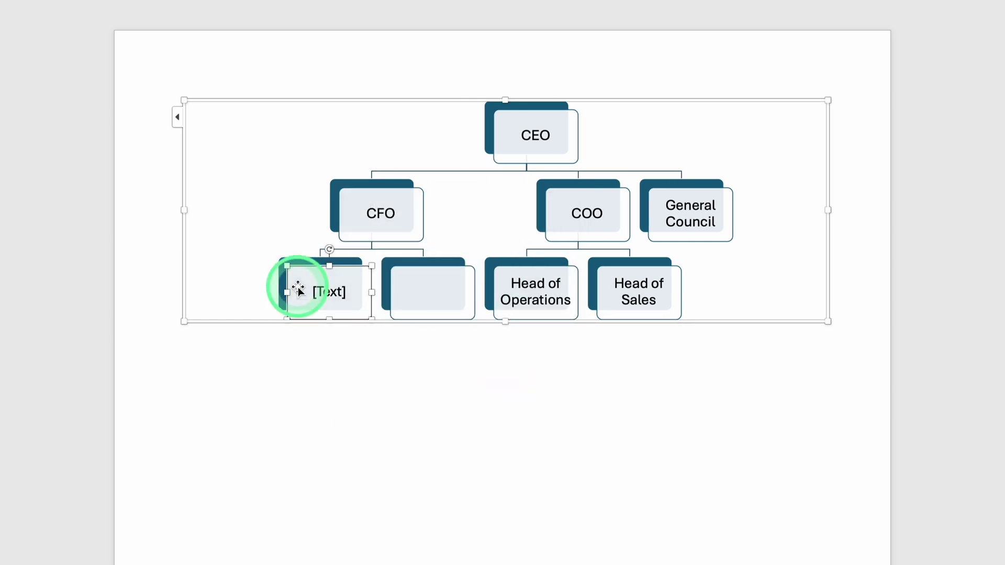
type("Depu")
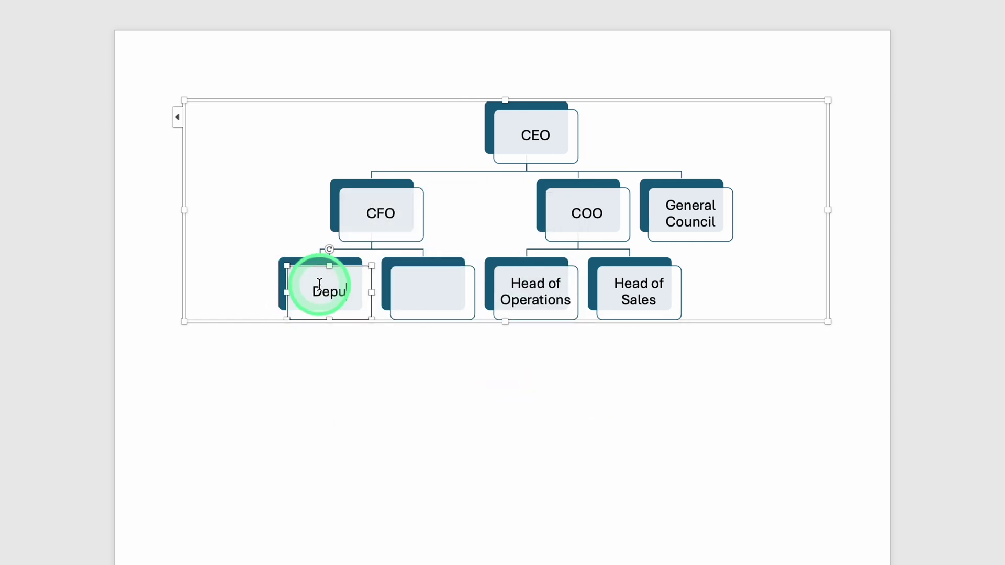
type("ty CF")
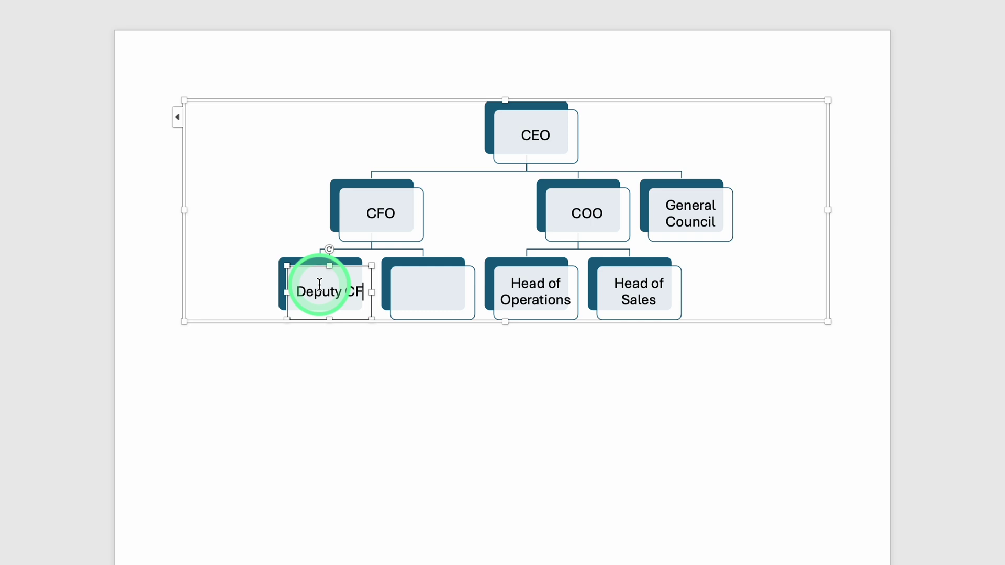
type("O")
left_click(412, 286)
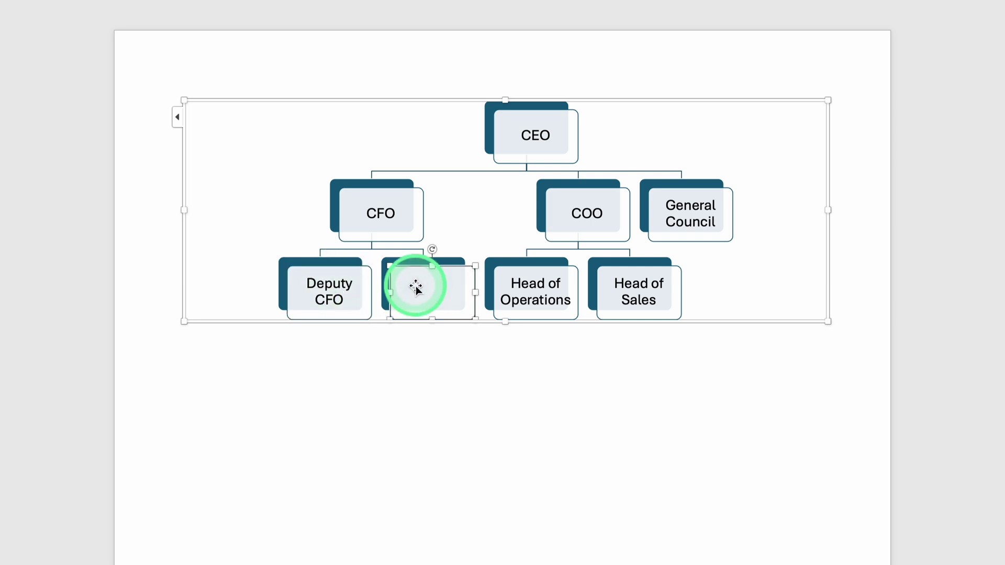
type("Finance Manag")
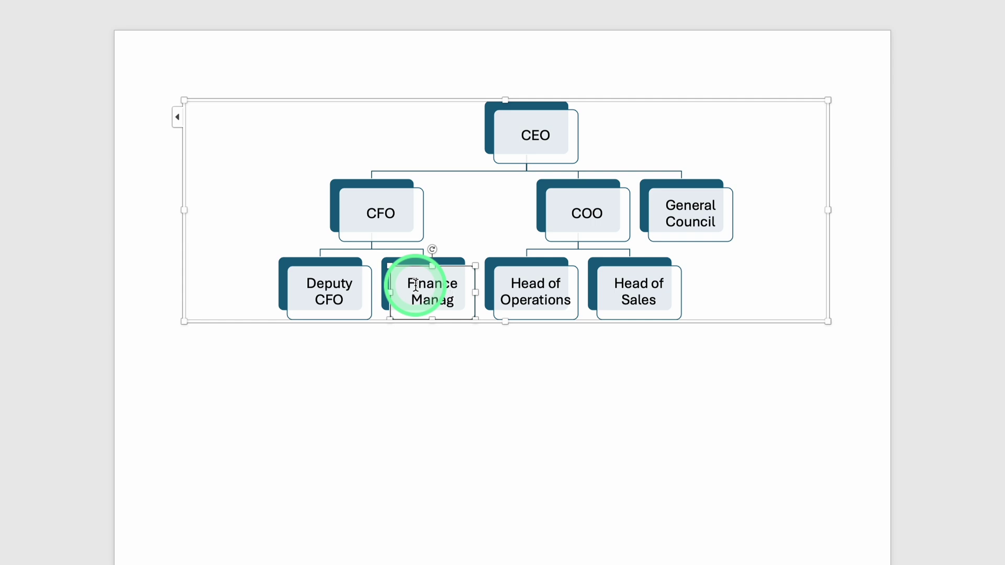
type("er")
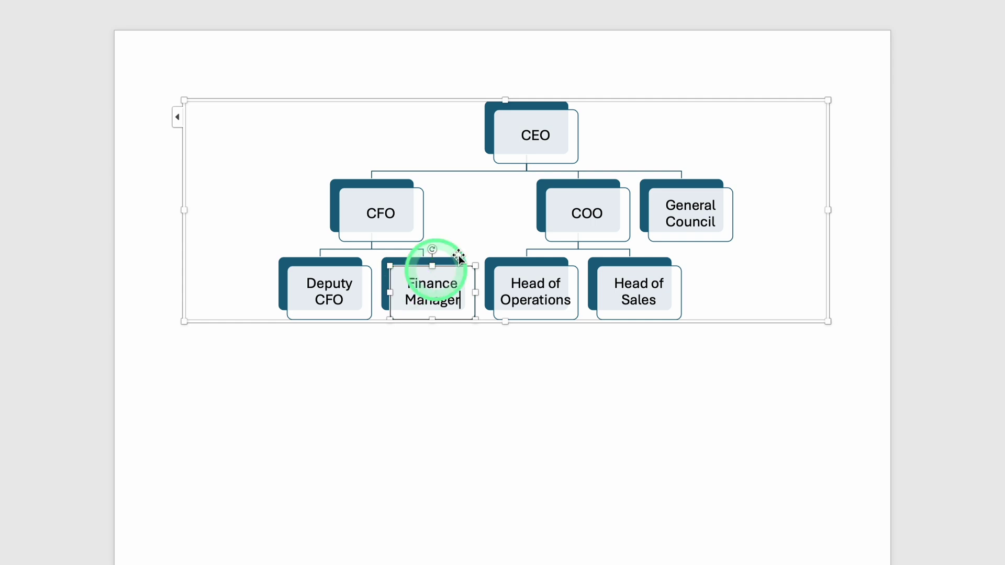
Add a box below COO and another after Head of Sales
left_click(613, 230)
right_click(613, 231)
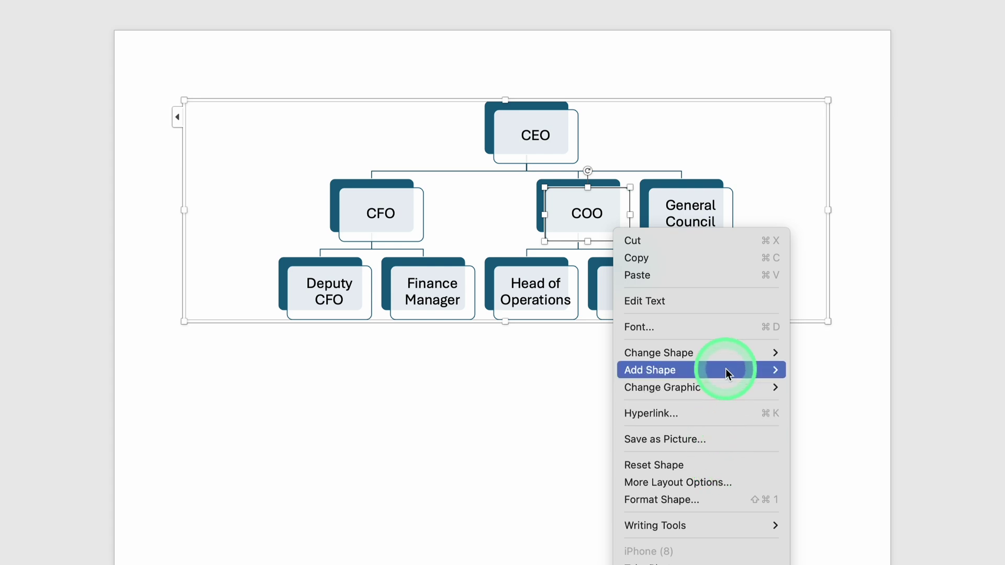
mouse_move(725, 370)
left_click(809, 422)
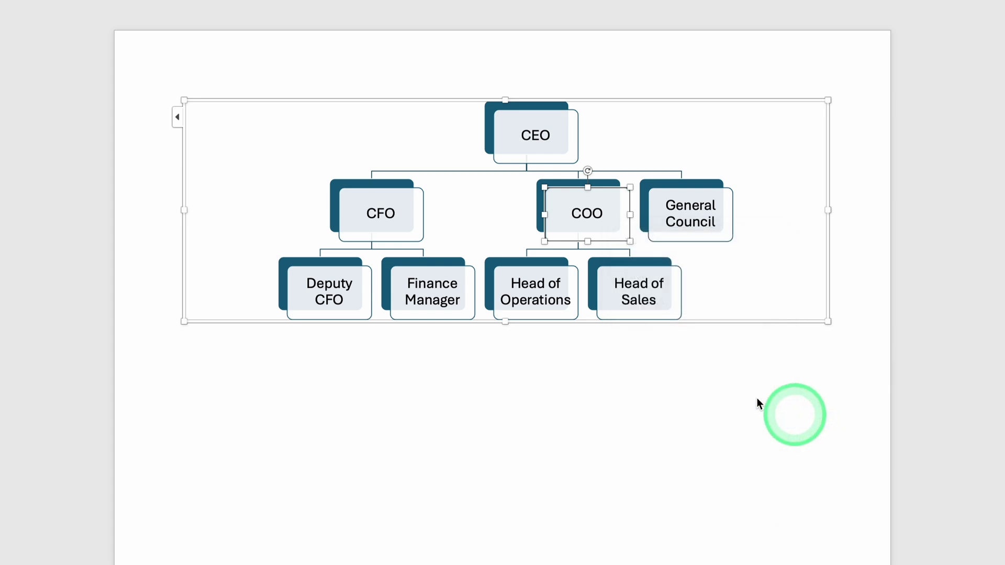
right_click(633, 296)
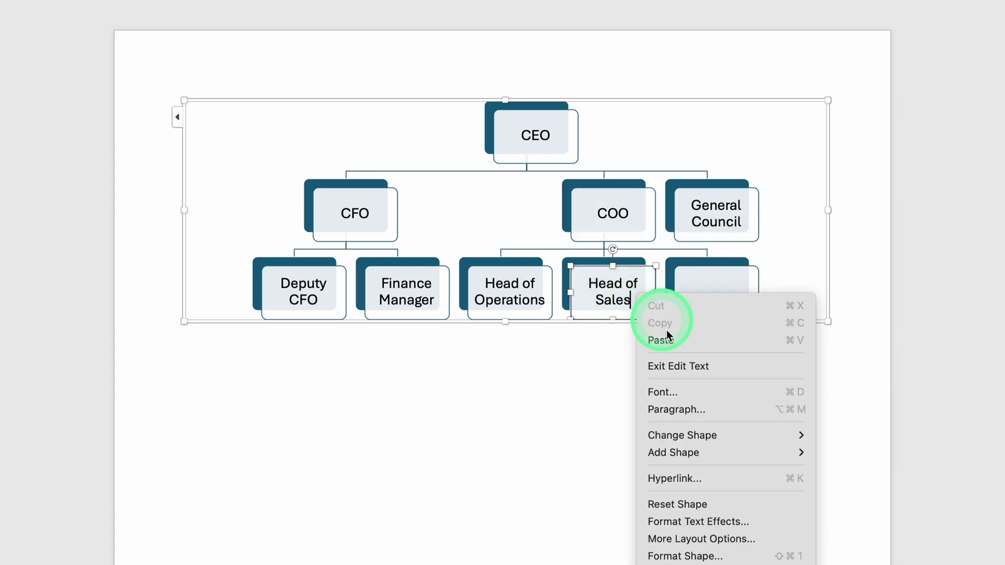
mouse_move(720, 454)
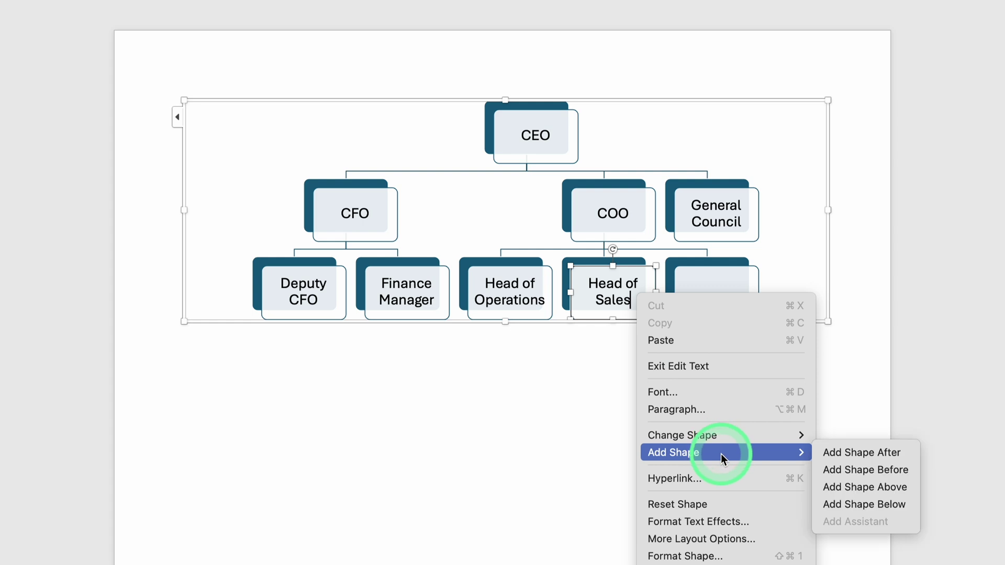
left_click(854, 453)
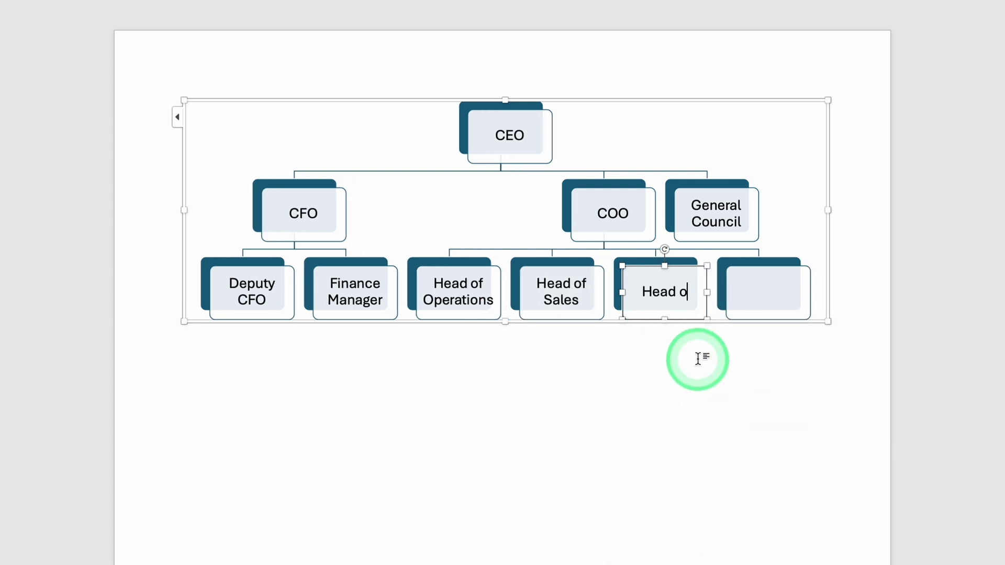
Name the two new boxes under COO Head of Marketing and Head of IT
type("Head of Marketing")
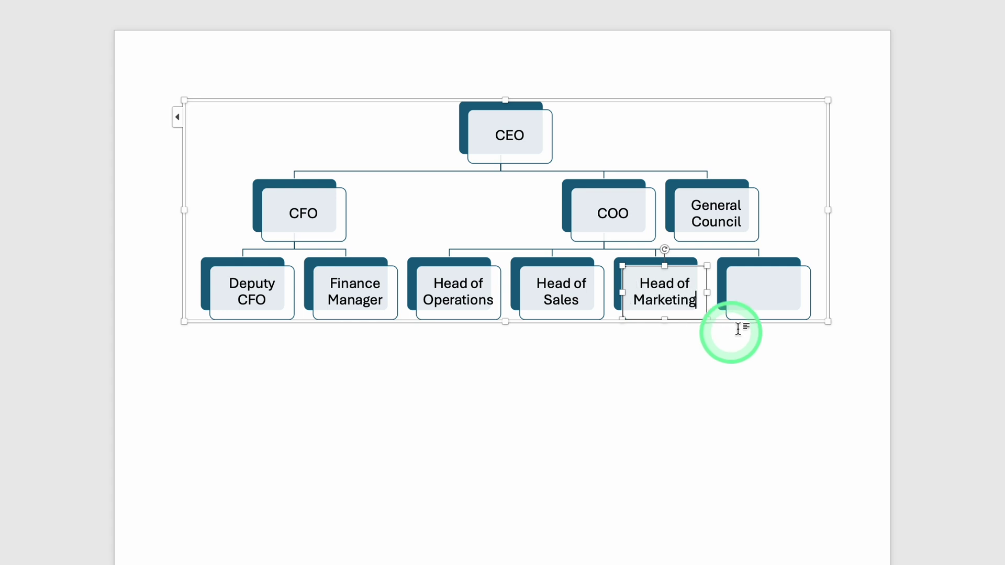
left_click(767, 304)
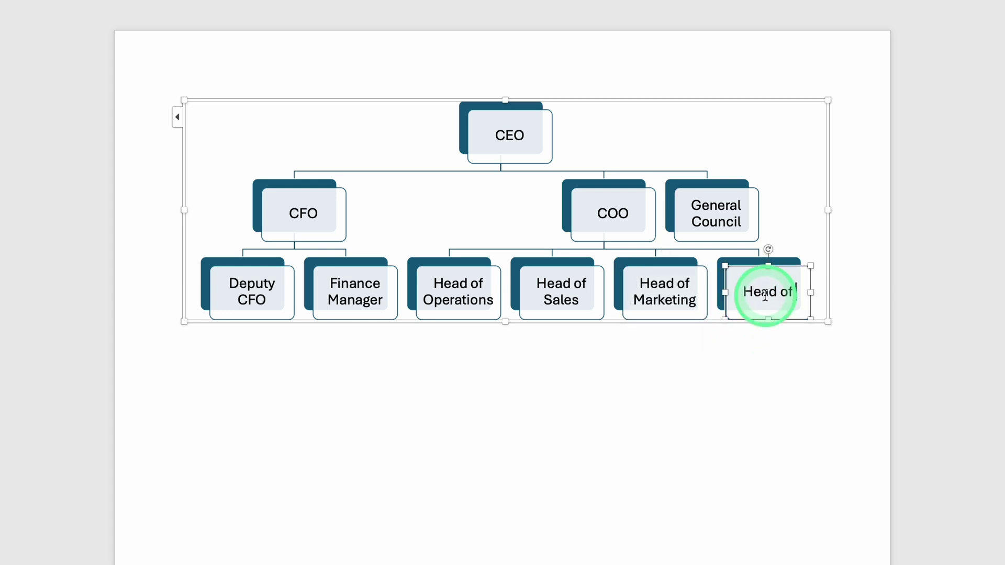
type("Head of IT")
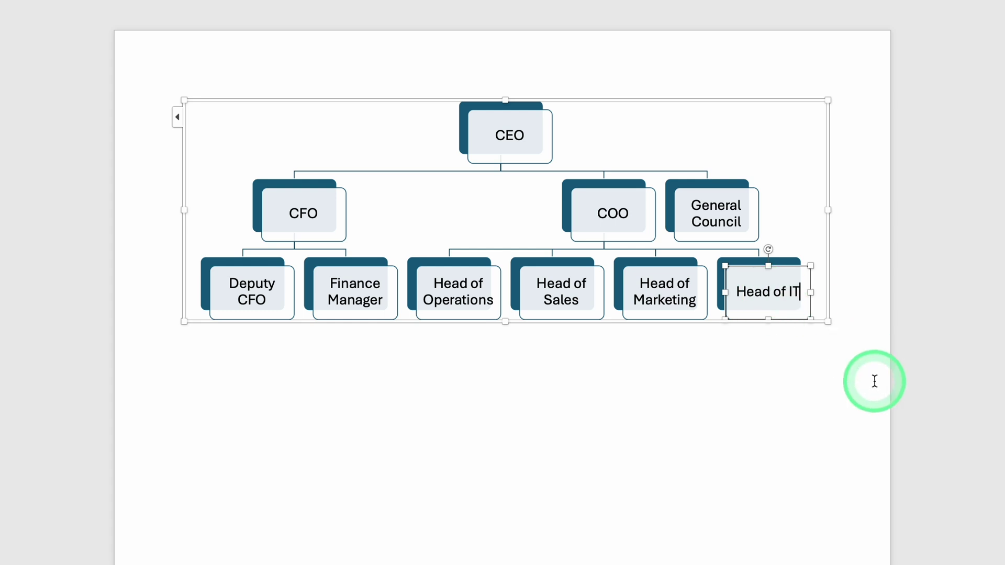
key("ctrl+a")
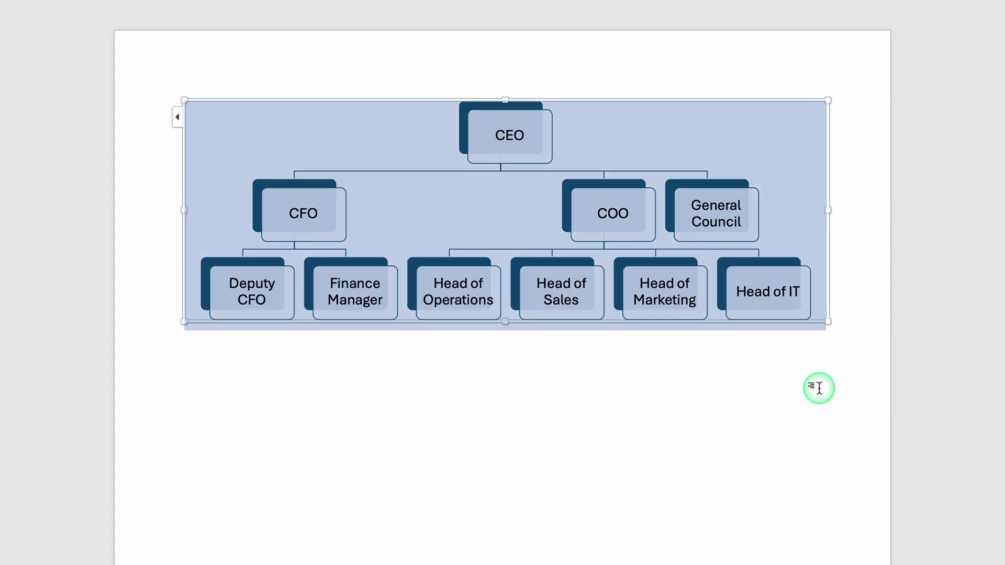
left_click(875, 282)
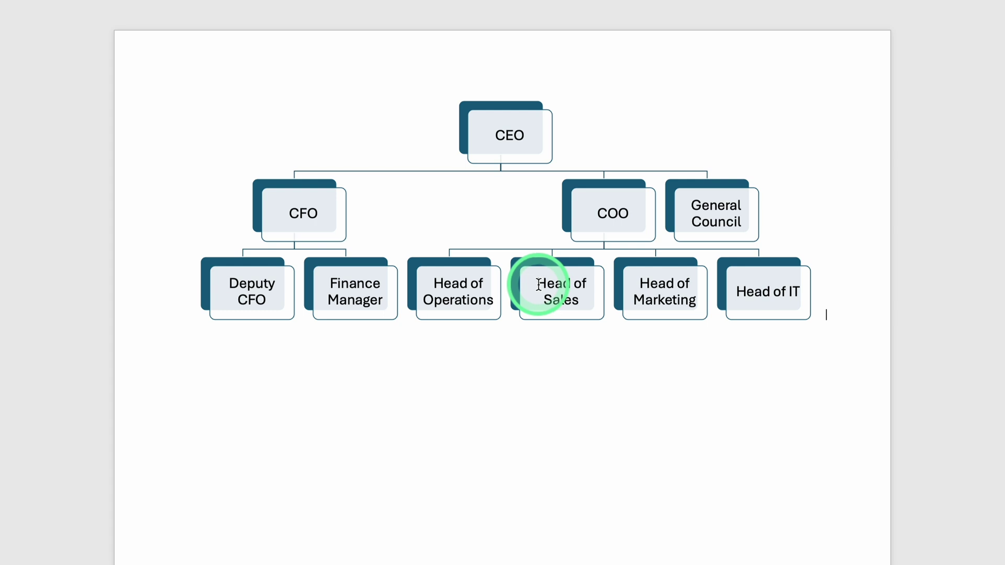
left_click(654, 287)
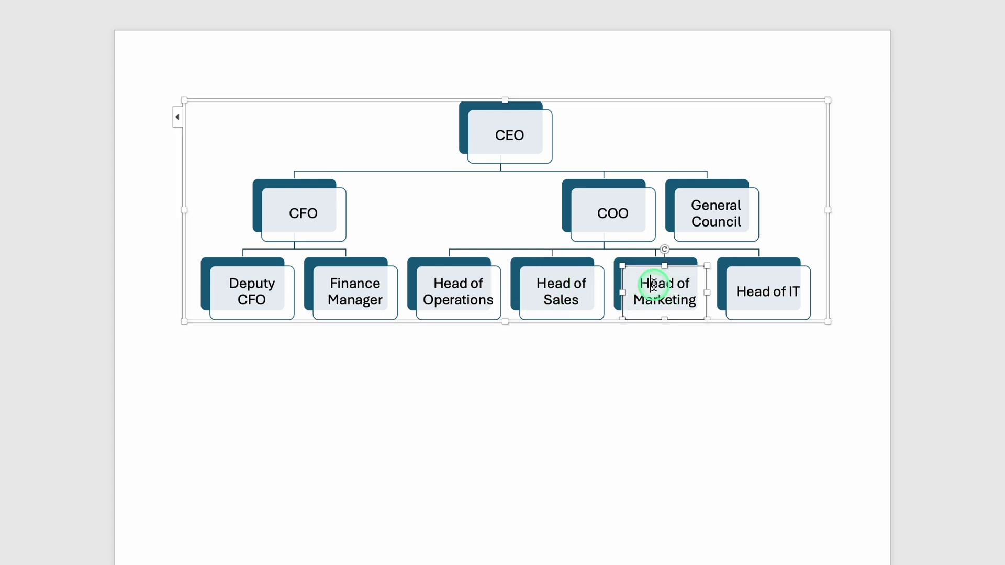
right_click(654, 287)
mouse_move(740, 442)
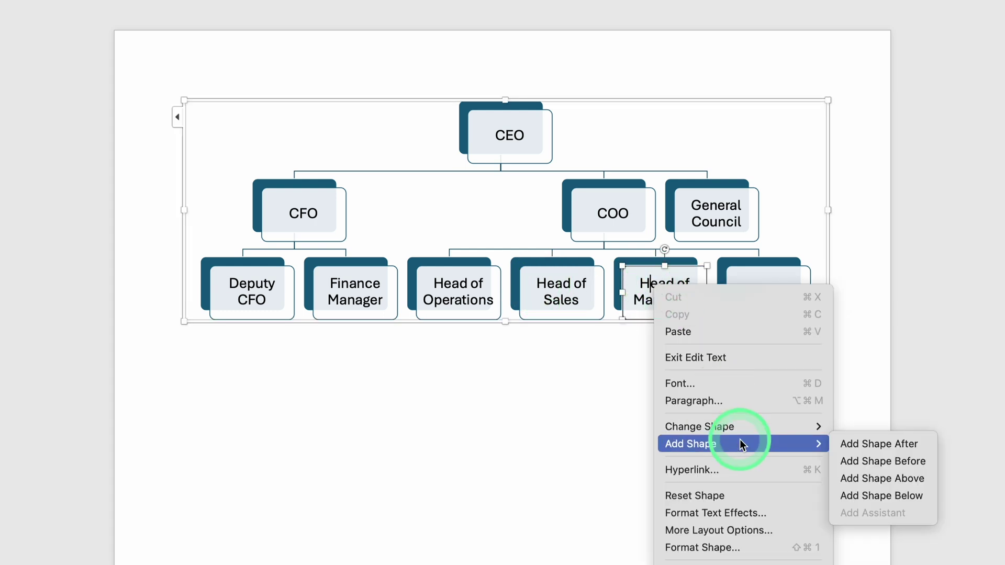
Add an empty box below Head of Marketing and enlarge the chart frame to 23.06 × 10.36 cm
left_click(856, 496)
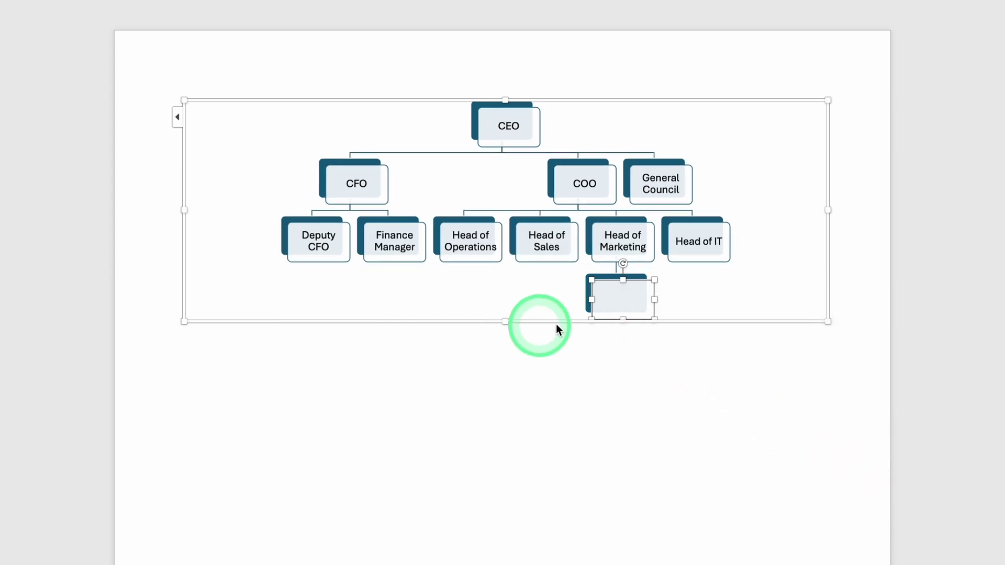
left_click_drag(828, 321, 830, 401)
left_click(696, 367)
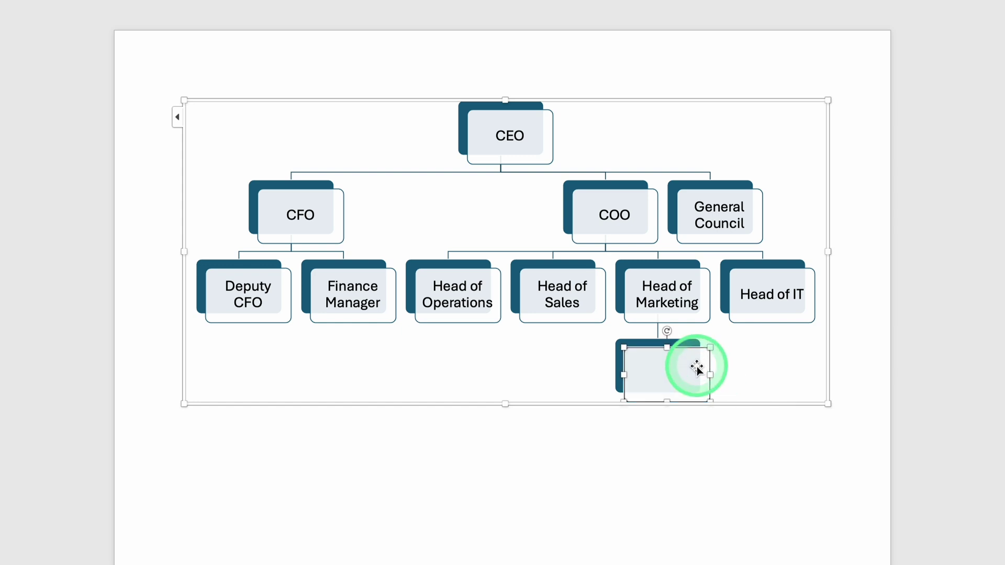
left_click(657, 356)
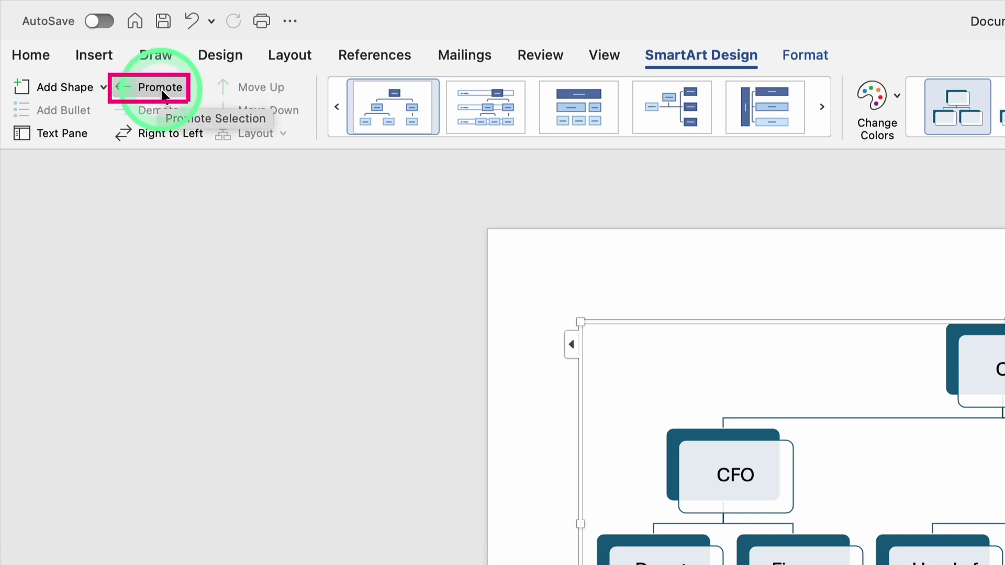
left_click(160, 88)
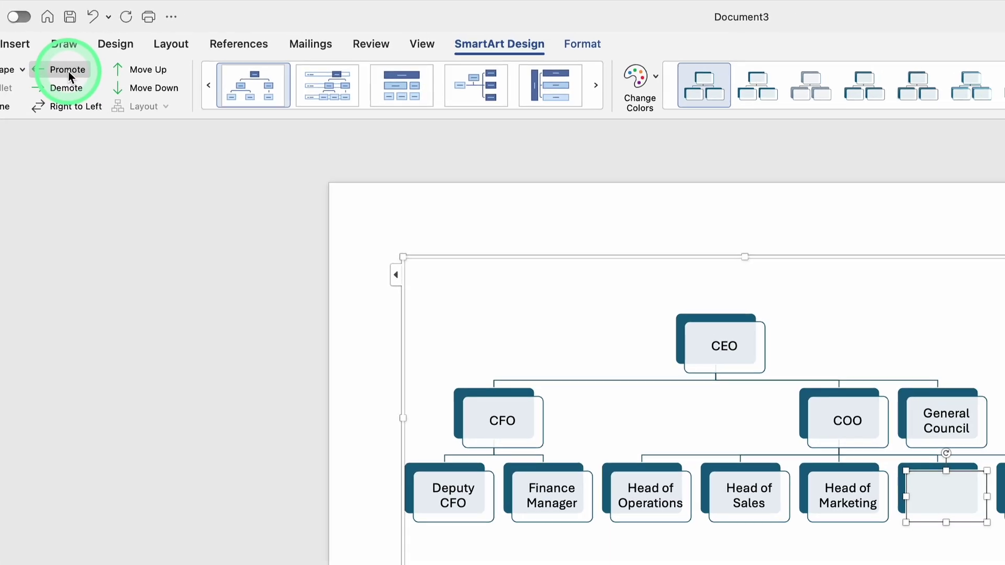
left_click(46, 82)
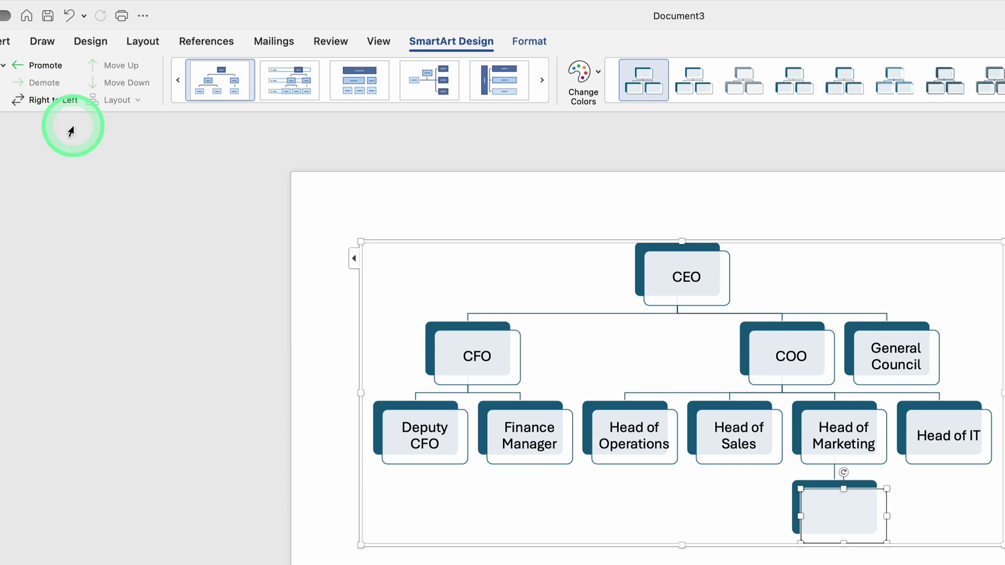
left_click(46, 101)
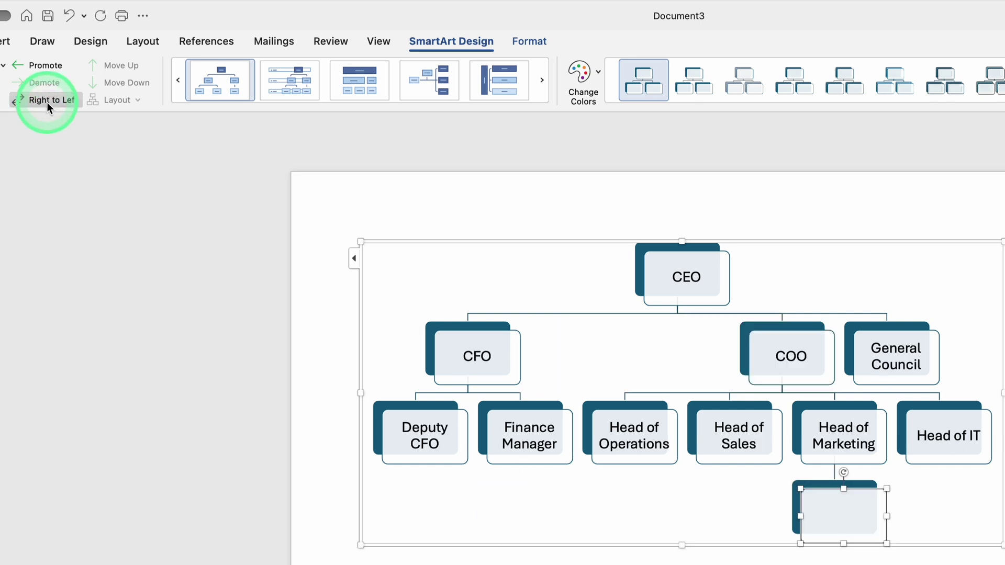
left_click(48, 104)
left_click(47, 104)
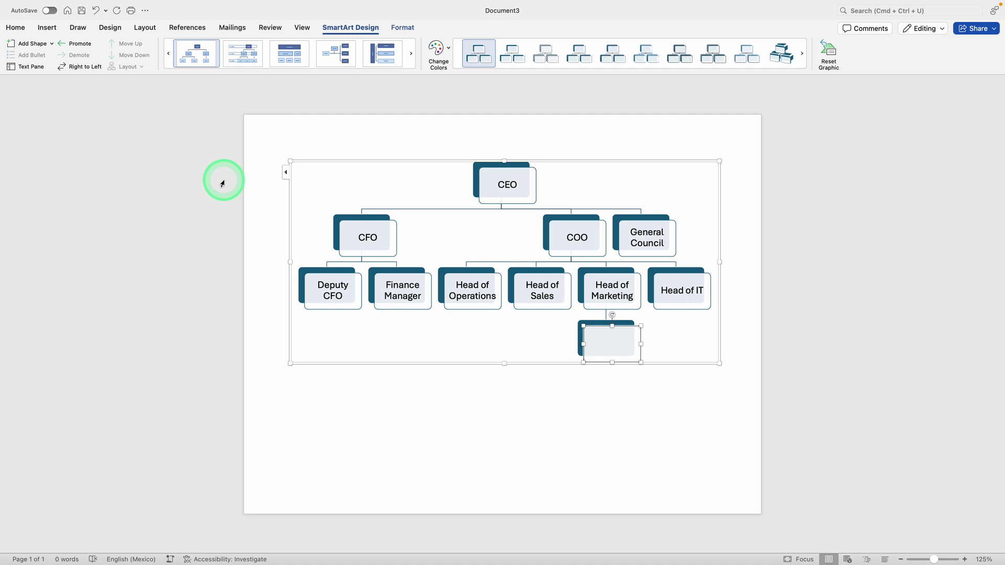
In the SmartArt Text pane, add a new entry after CFO at CFO's level
left_click(26, 67)
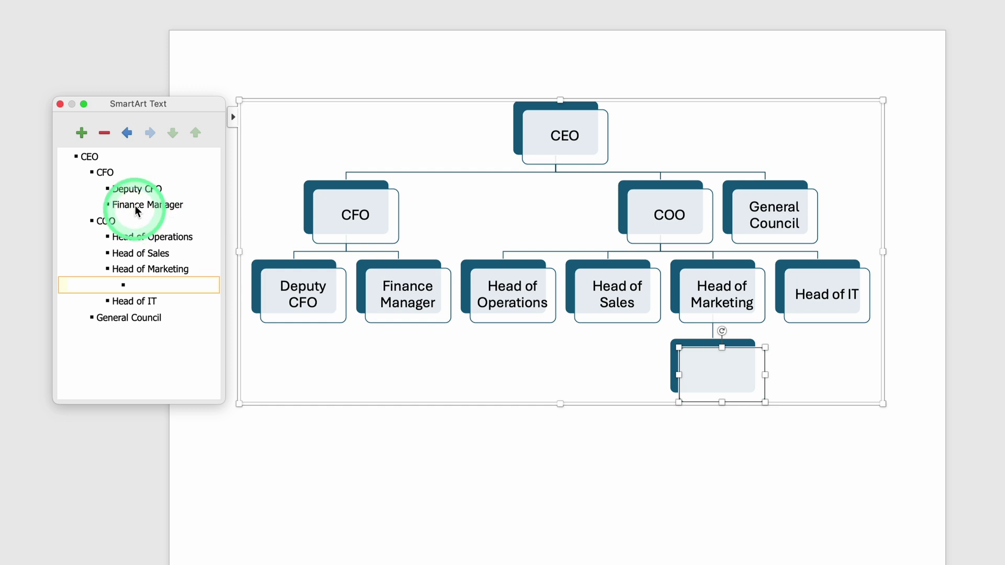
left_click(129, 173)
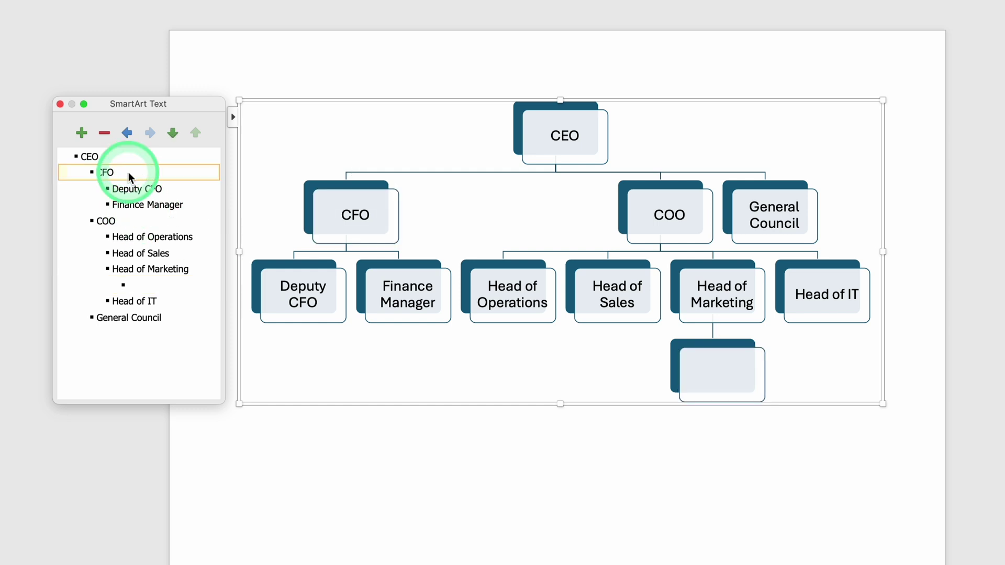
key("Return")
key("Tab")
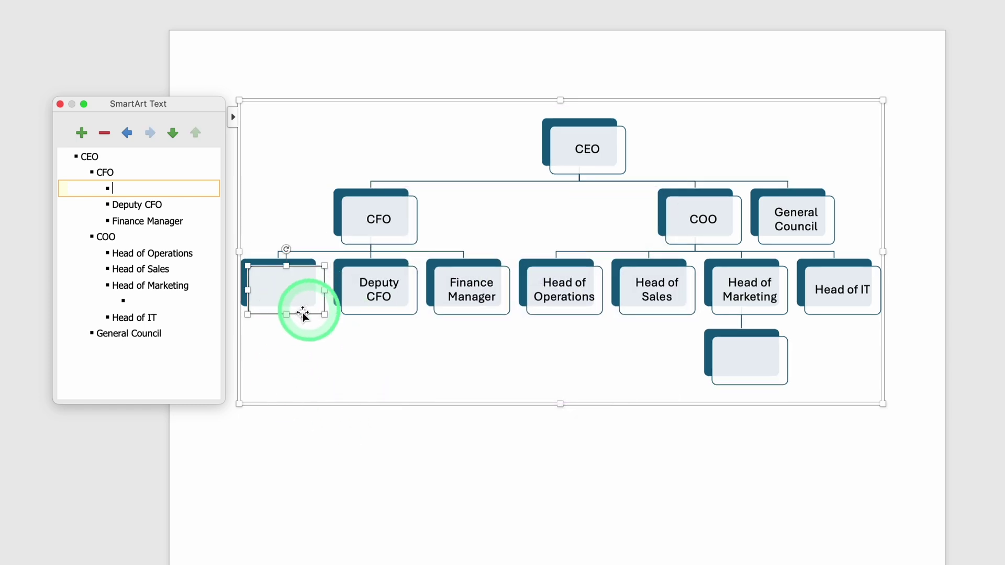
key("shift+Tab")
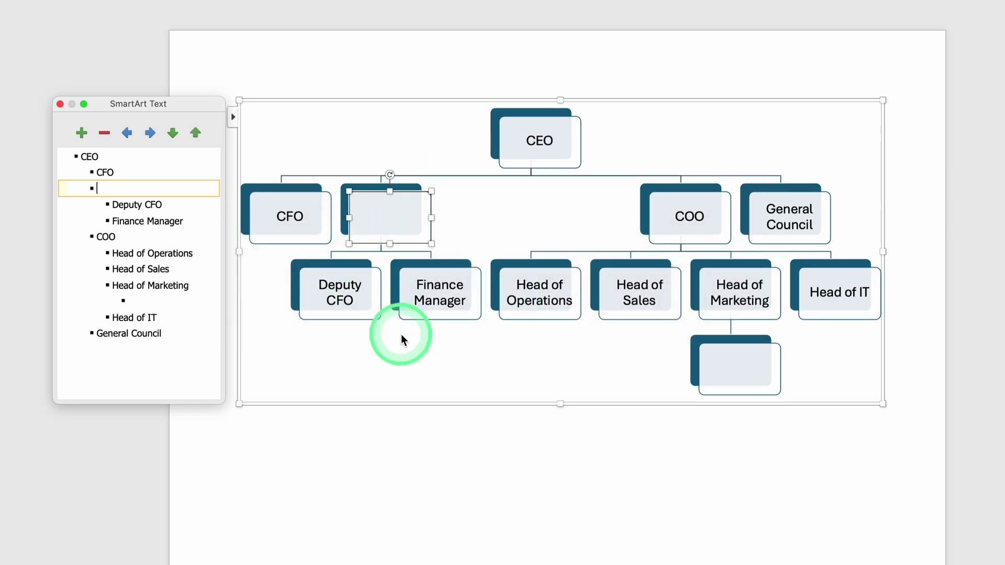
Close the Text pane and delete the empty second-level box so Deputy CFO moves up beside CFO
left_click(401, 220)
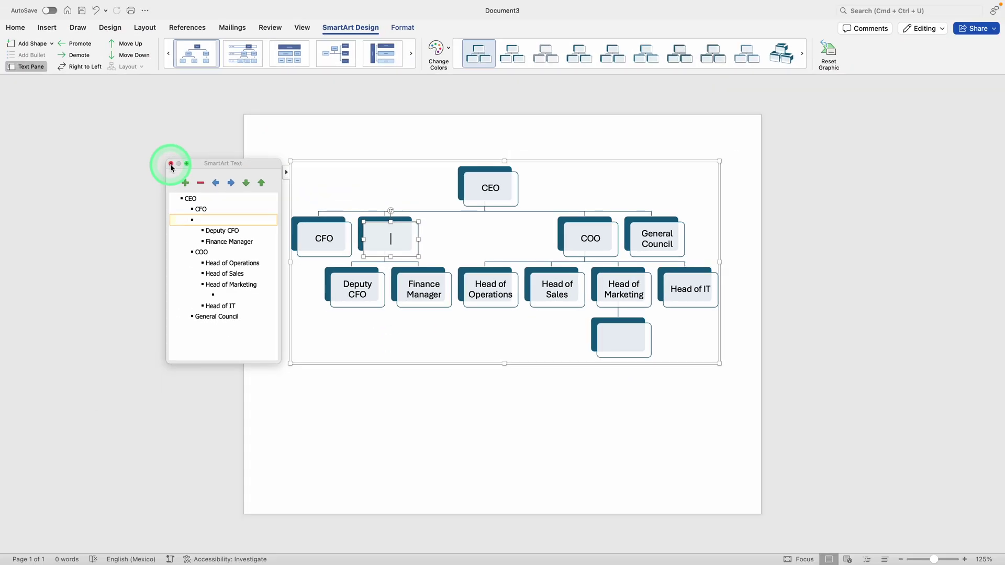
left_click(60, 104)
left_click(402, 229)
key("Delete")
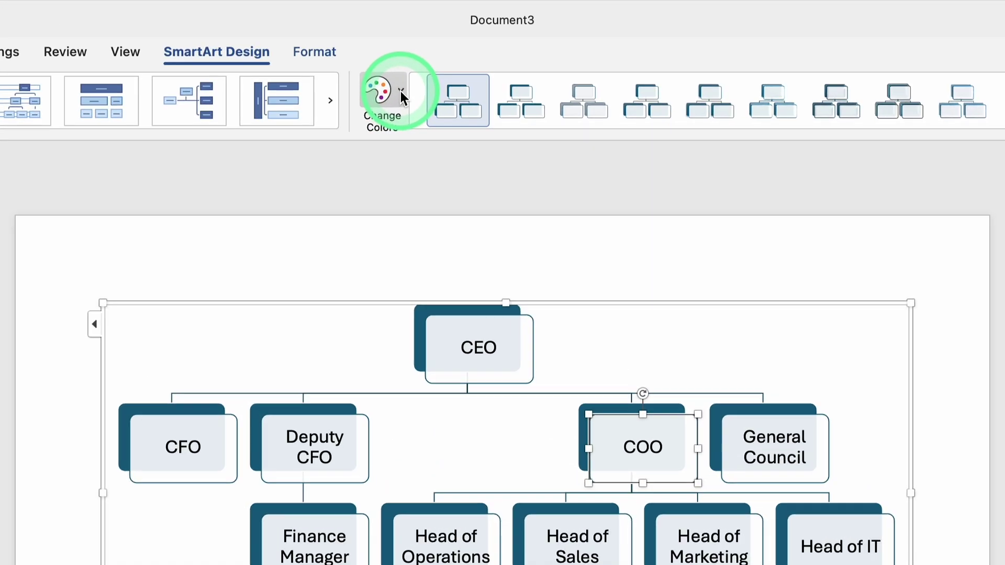
Apply the first Colorful scheme, giving orange, green and blue chart levels
left_click(393, 96)
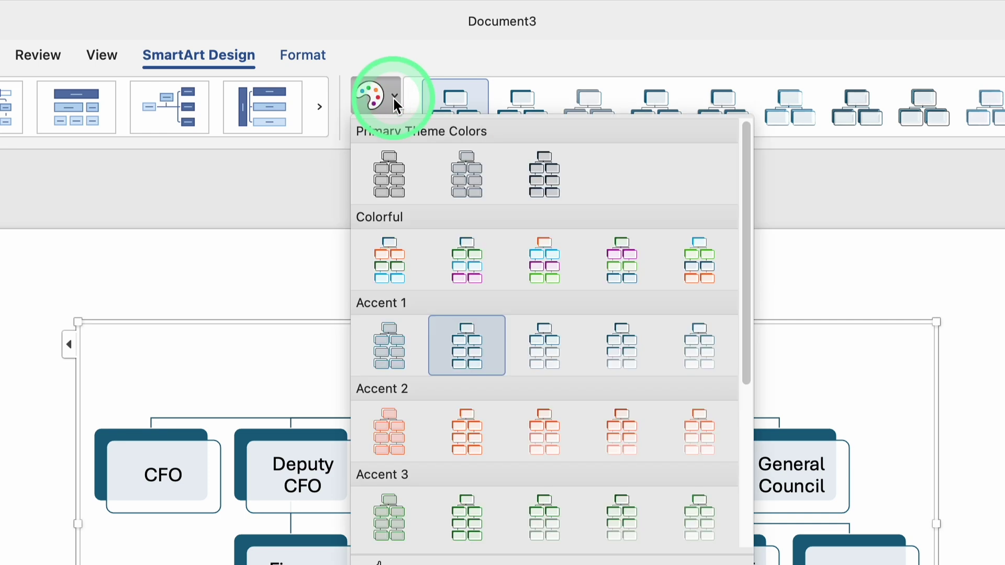
left_click(393, 97)
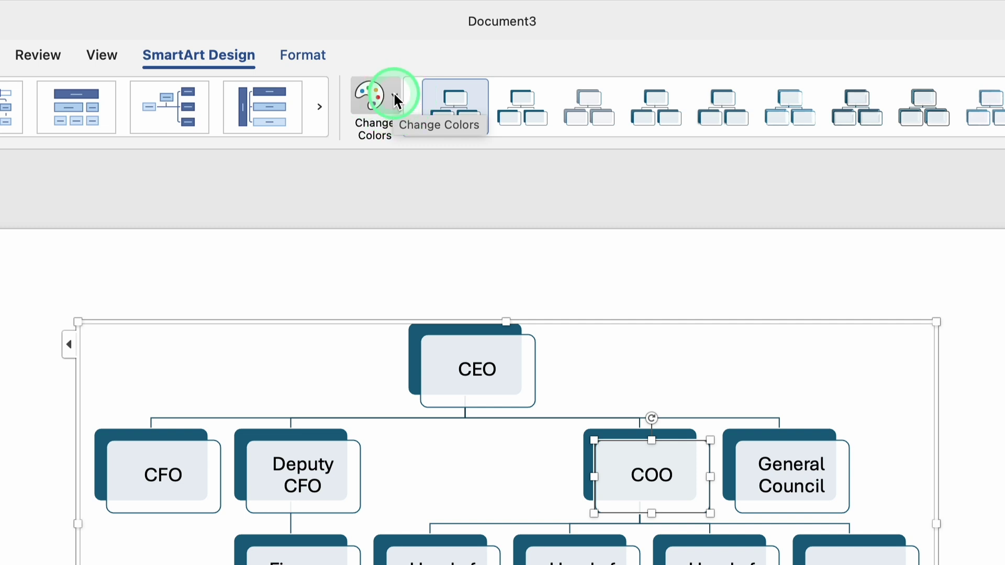
left_click(394, 99)
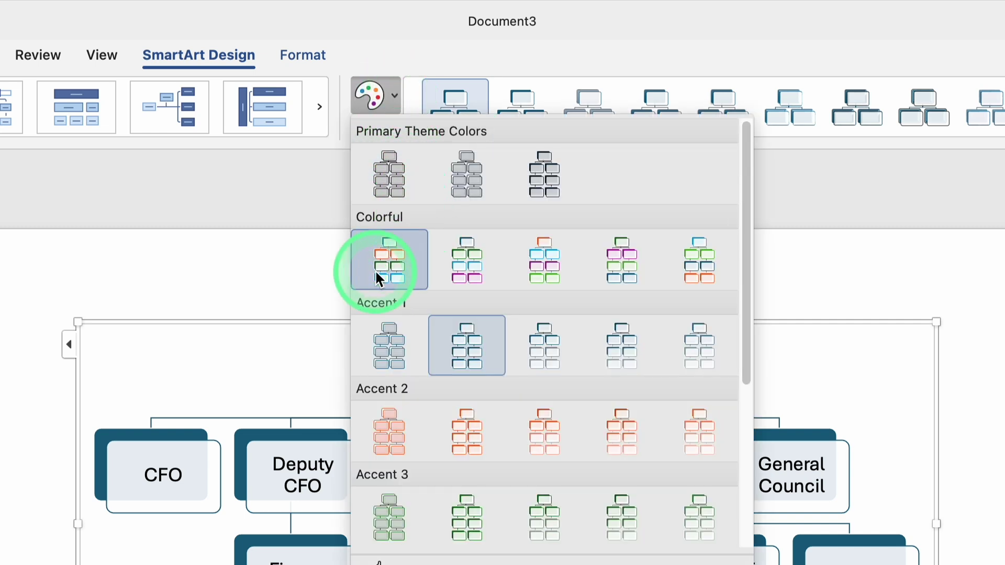
left_click(377, 270)
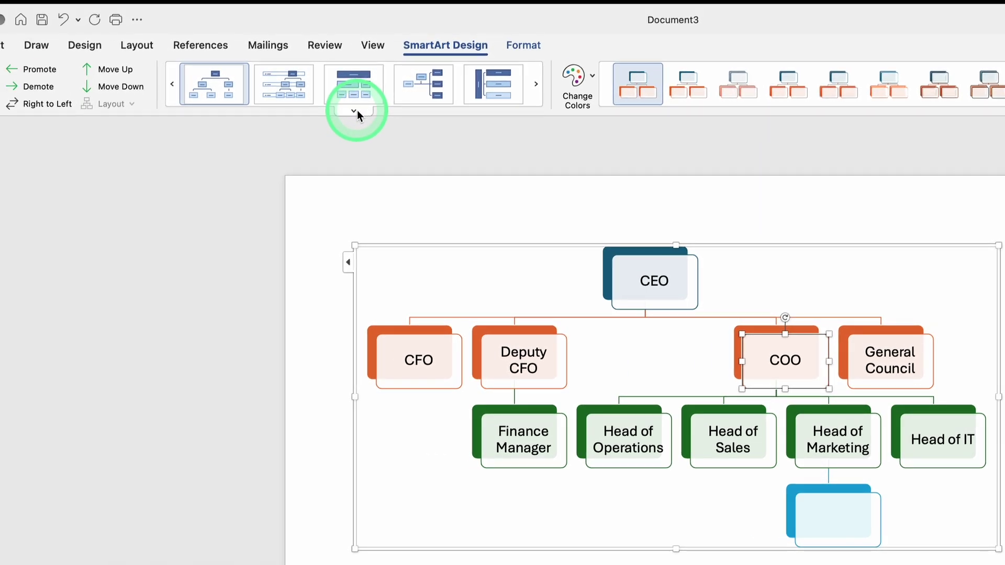
Switch the org chart to the circle picture hierarchy layout
left_click(354, 111)
scroll(454, 402, "down", 3)
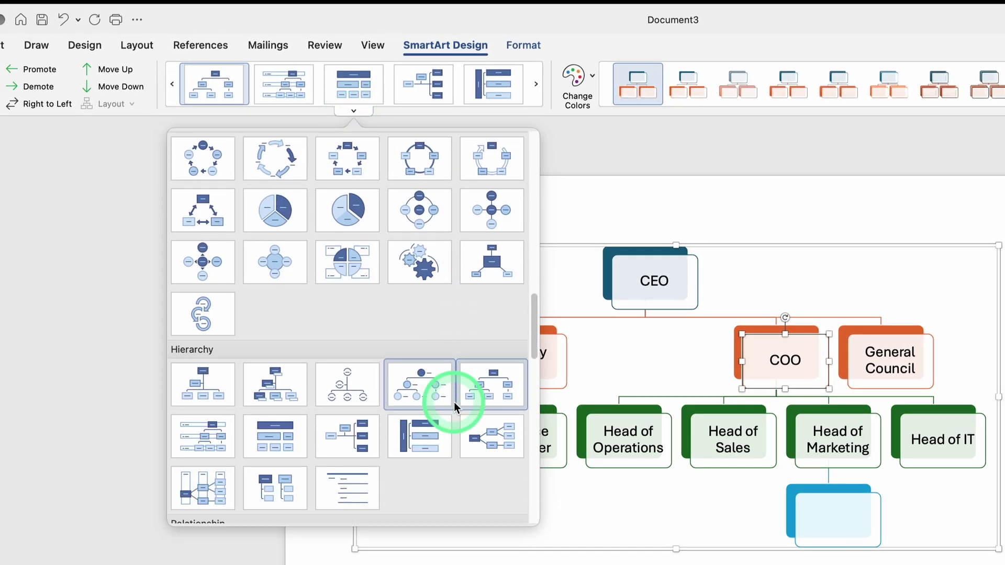
scroll(454, 402, "down", 3)
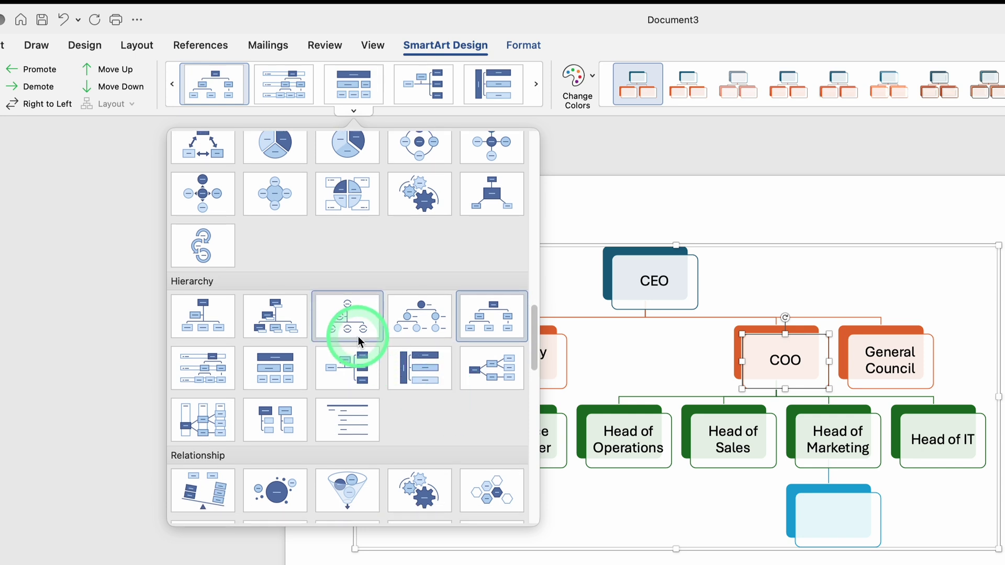
left_click(426, 320)
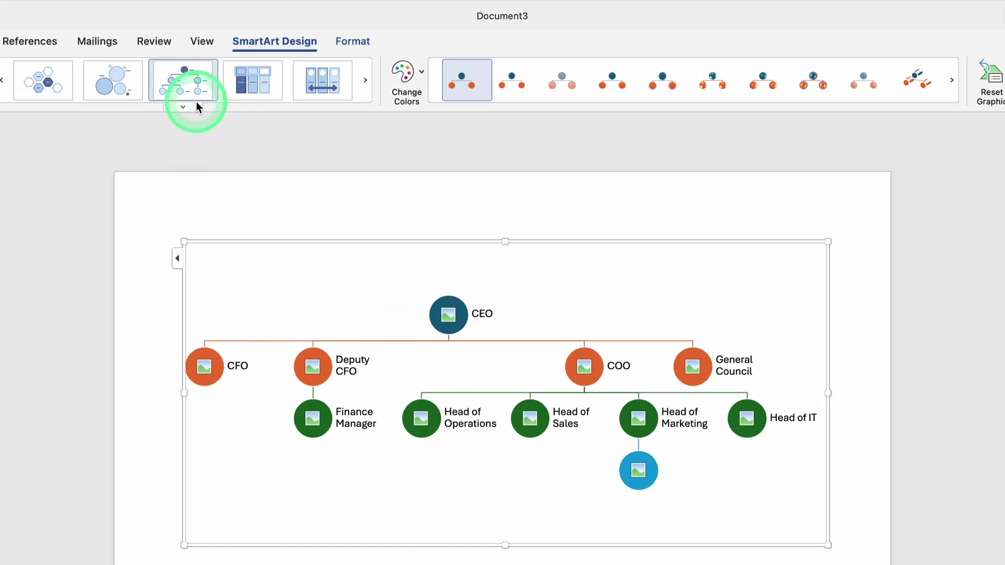
Browse the layout list again without changing it, then open the CEO circle's picture placeholder
left_click(195, 108)
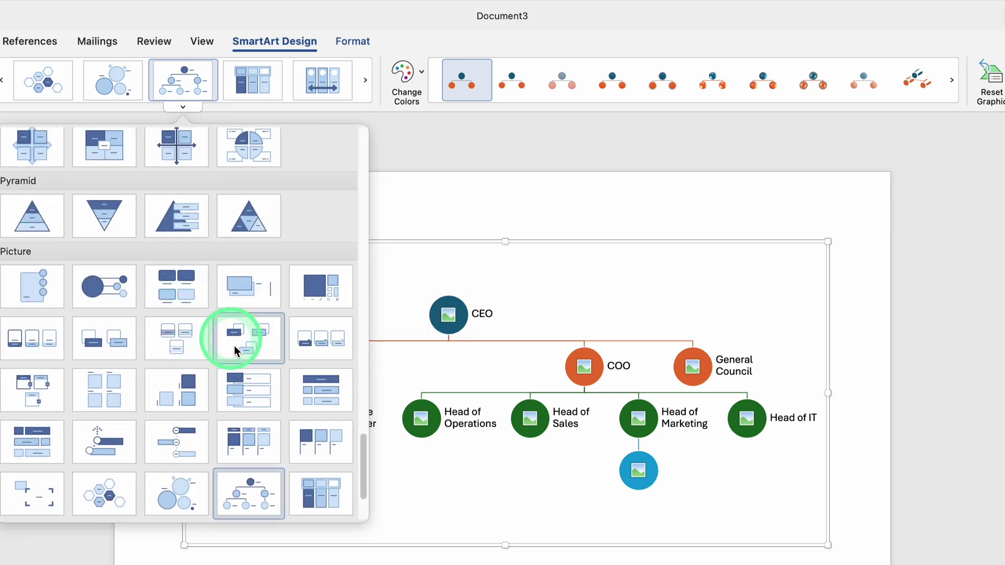
scroll(236, 377, "down", 1)
scroll(237, 372, "down", 2)
scroll(236, 373, "up", 3)
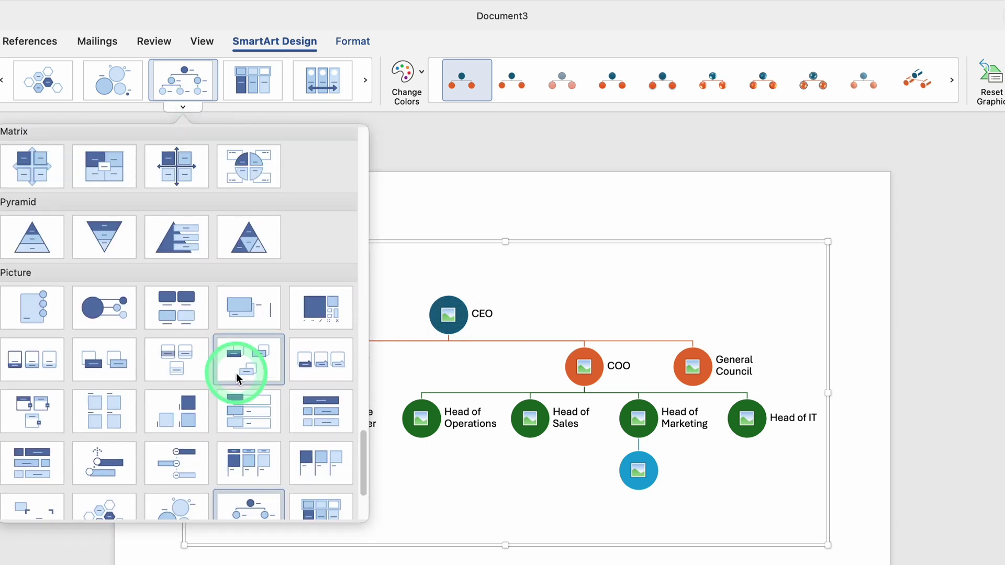
left_click(515, 212)
left_click(448, 314)
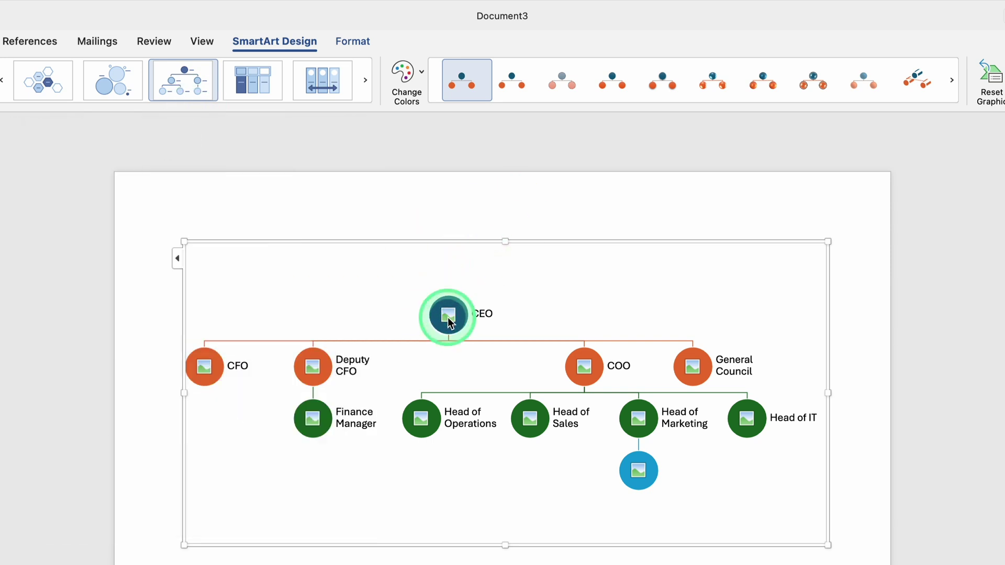
Insert image-40.png from the Desktop into the CEO circle, then deselect the photo
left_click(243, 226)
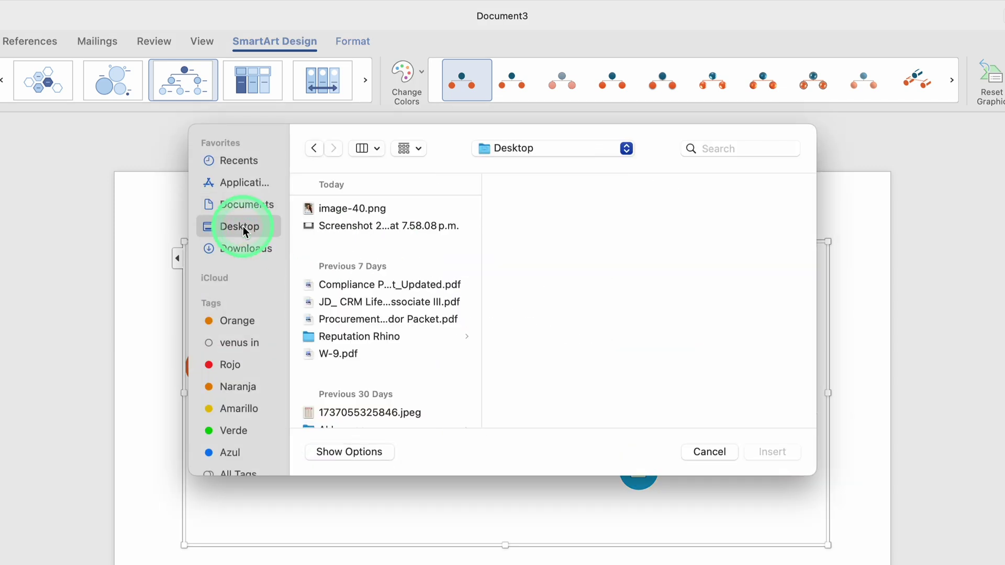
left_click(330, 216)
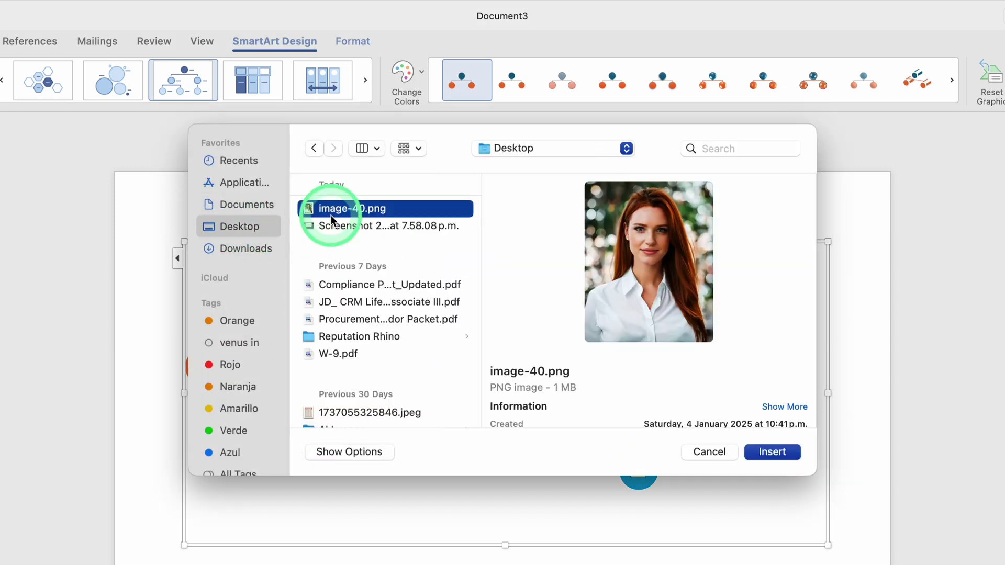
left_click(772, 457)
left_click(514, 366)
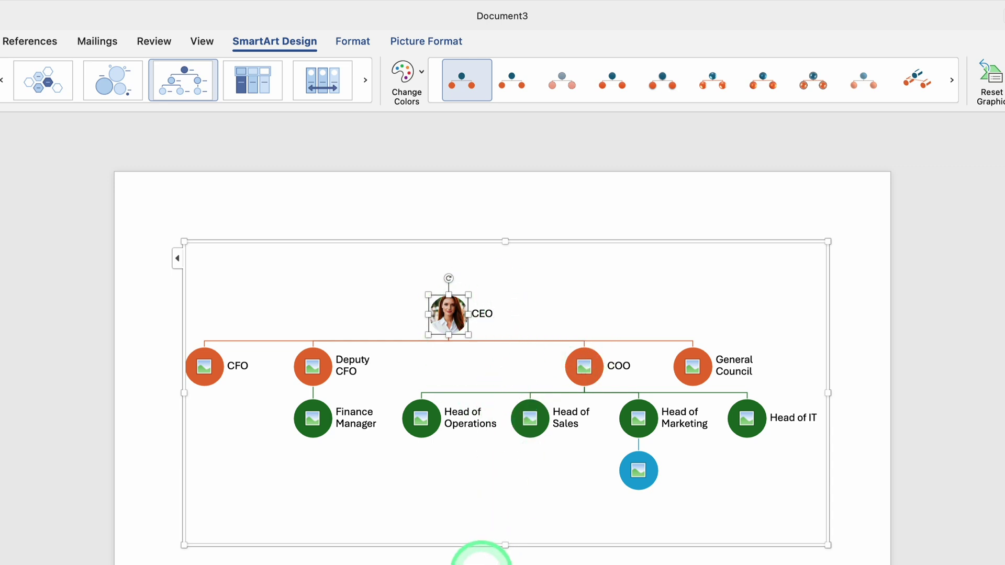
left_click(480, 555)
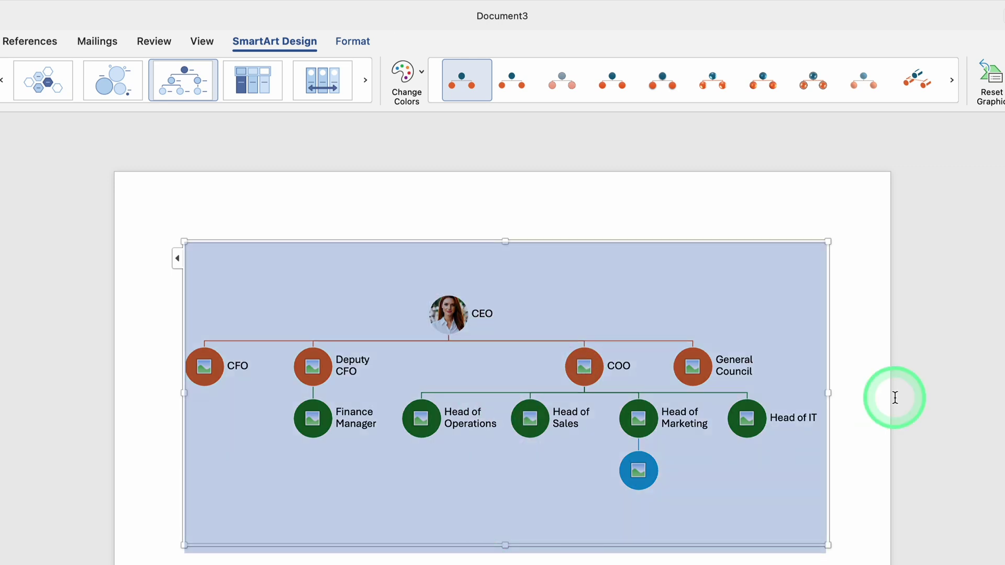
Reselect the org chart and scroll through the full SmartArt layout gallery
left_click(871, 392)
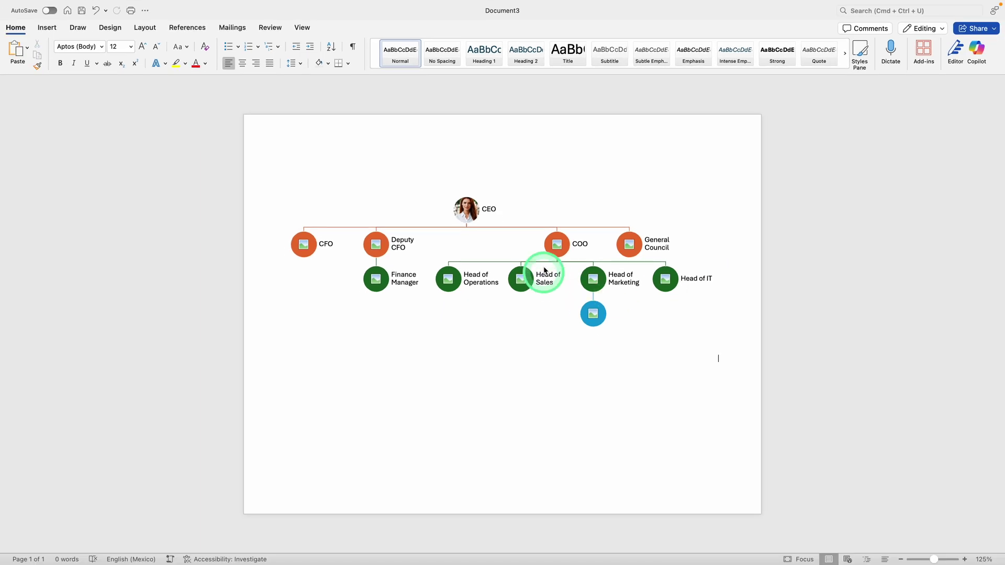
left_click(503, 197)
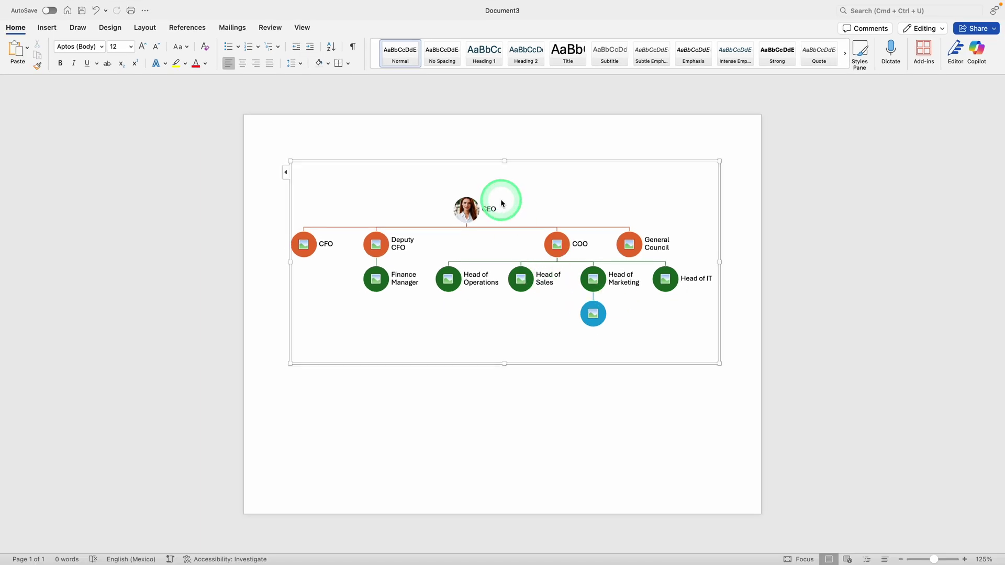
left_click(307, 70)
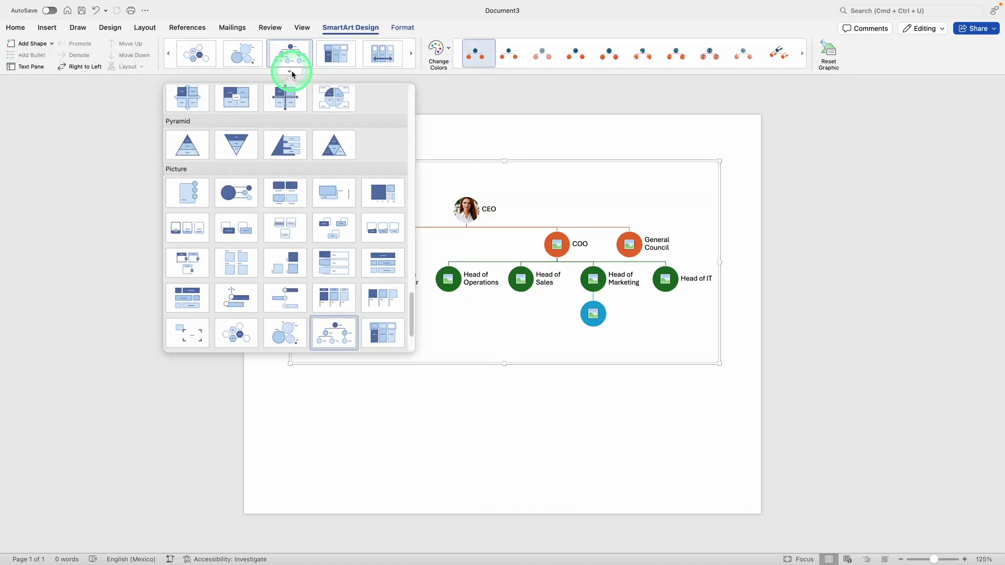
scroll(307, 259, "down", 1)
scroll(307, 261, "down", 3)
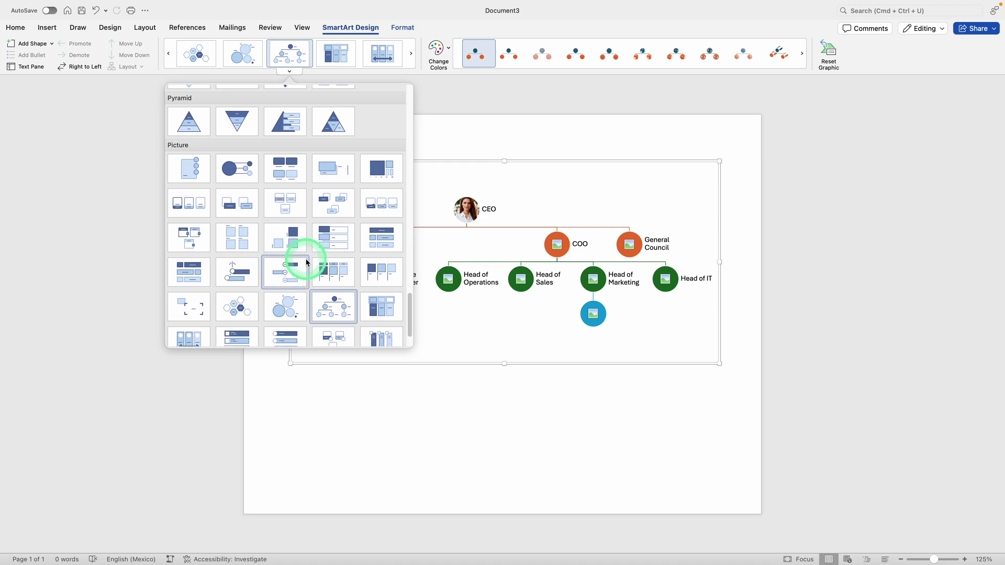
scroll(306, 262, "up", 5)
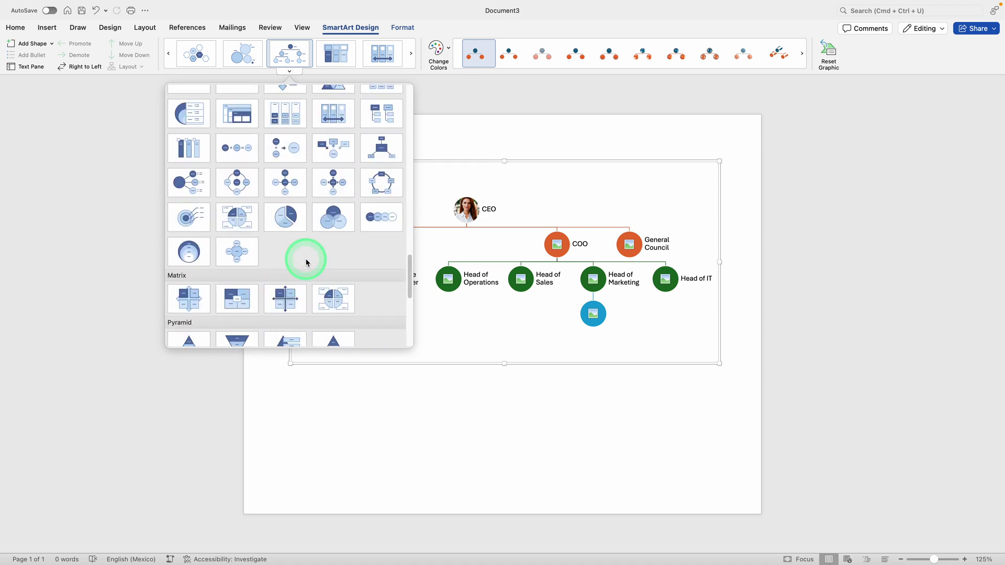